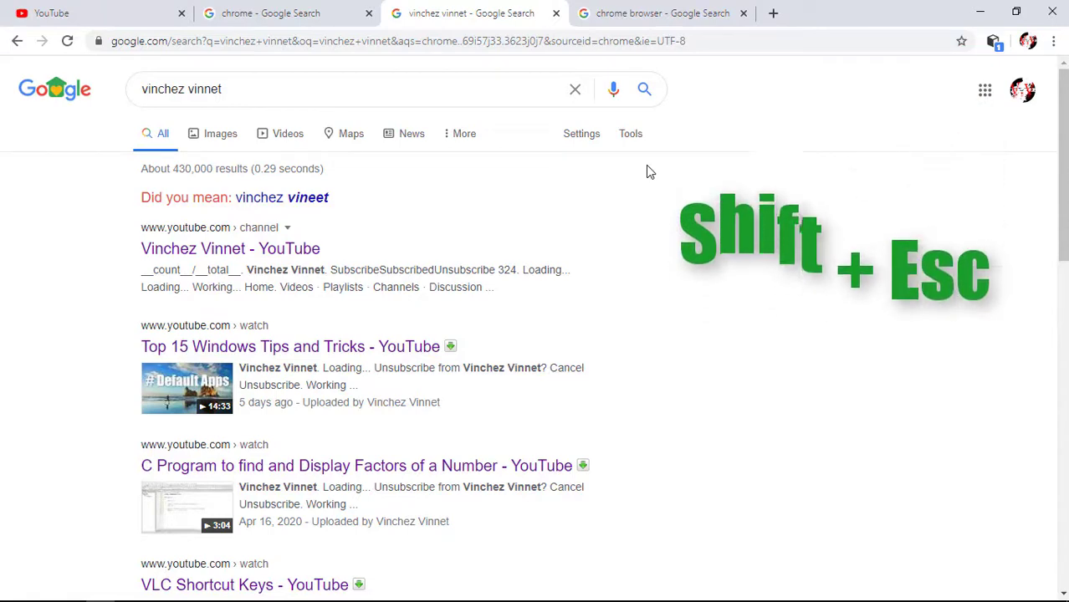
Step: Open Chrome's Task Manager maximized, examine the processes of the open tabs and services, and close it
key(shift+Escape)
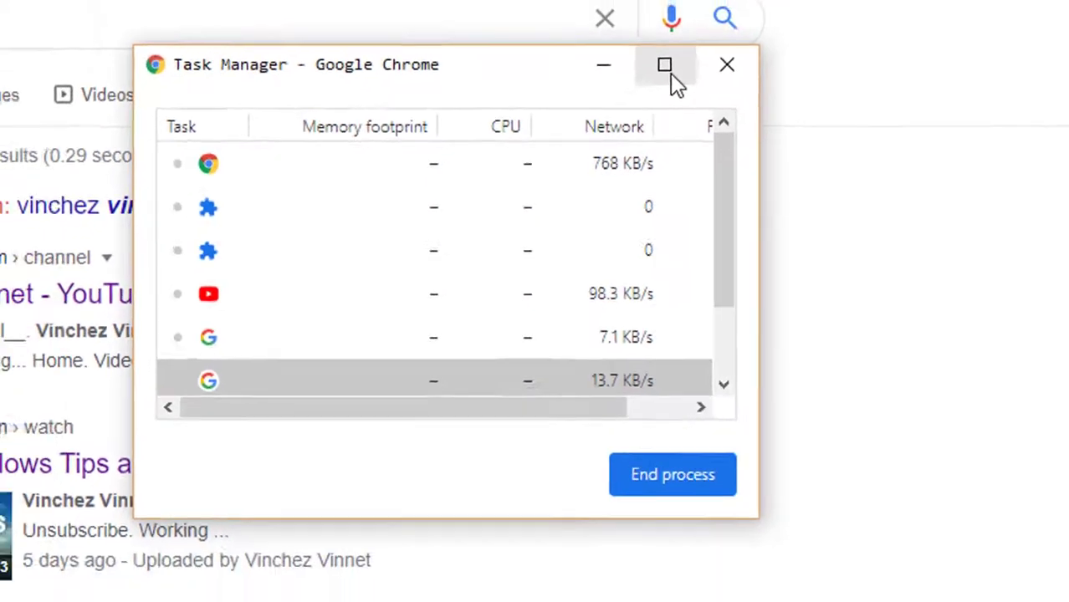
click(684, 45)
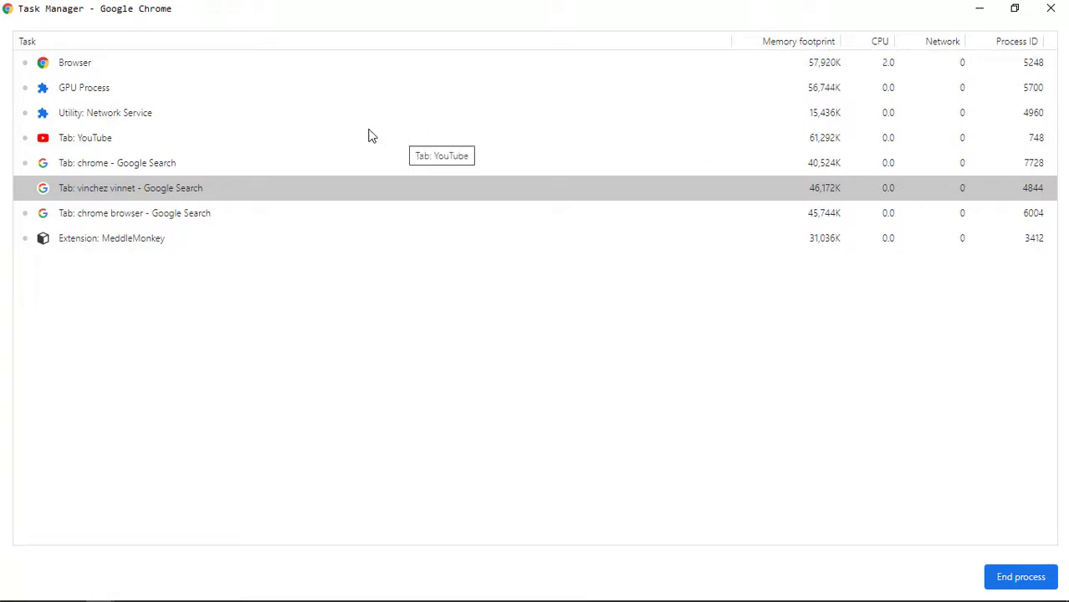
click(312, 116)
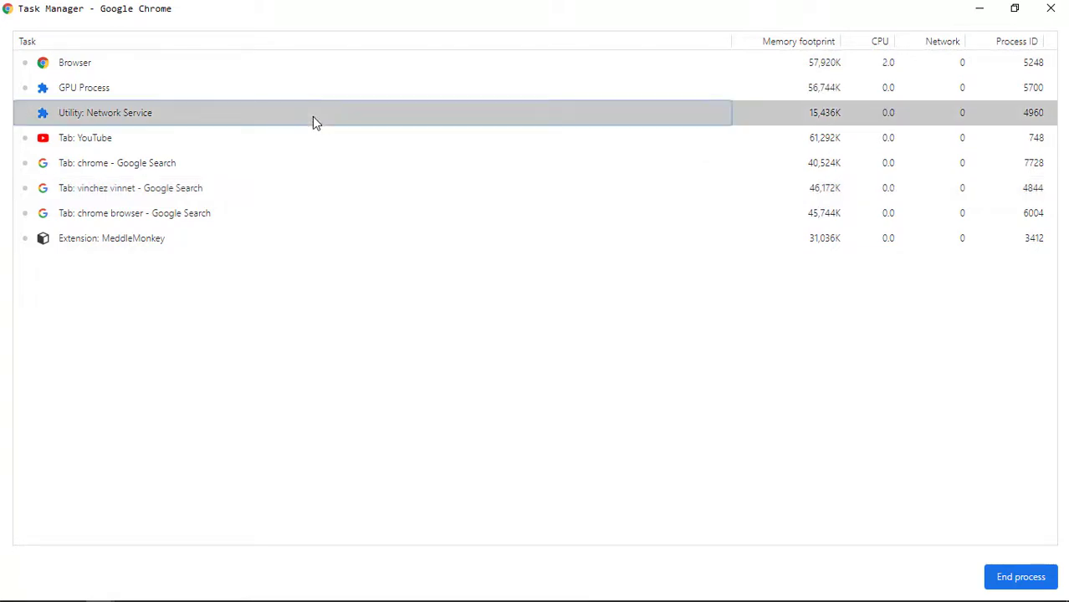
click(410, 171)
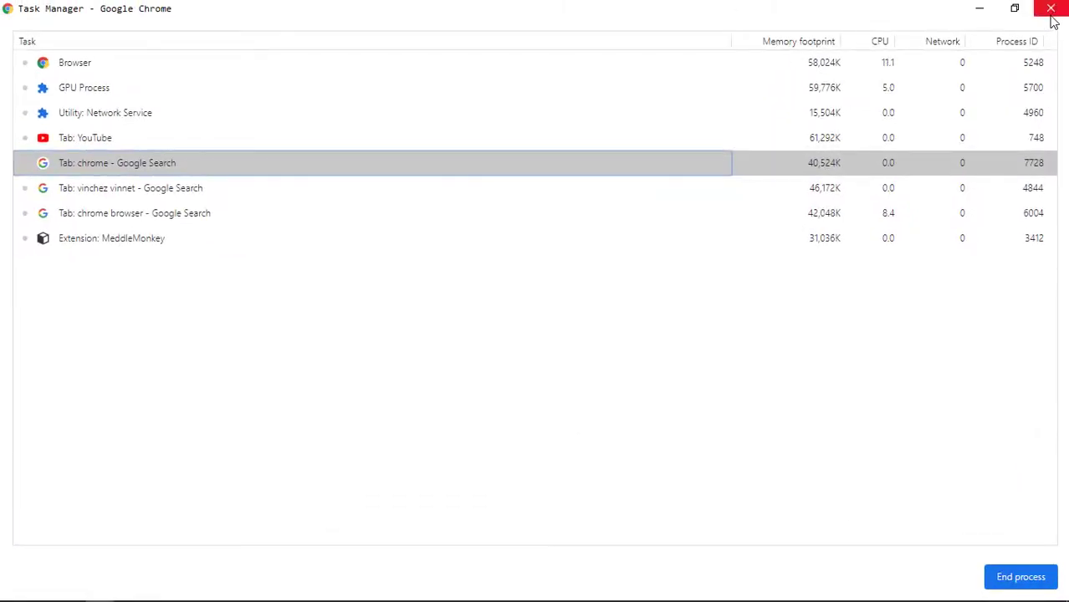
click(1053, 10)
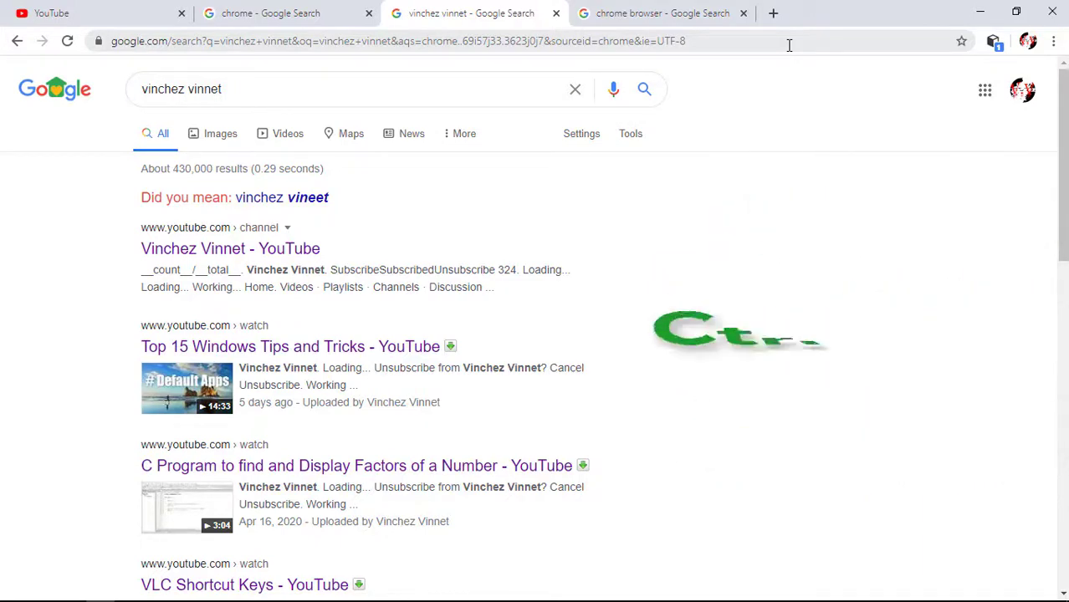
Step: Open the browsing history page and look through today's visited pages
key(ctrl+h)
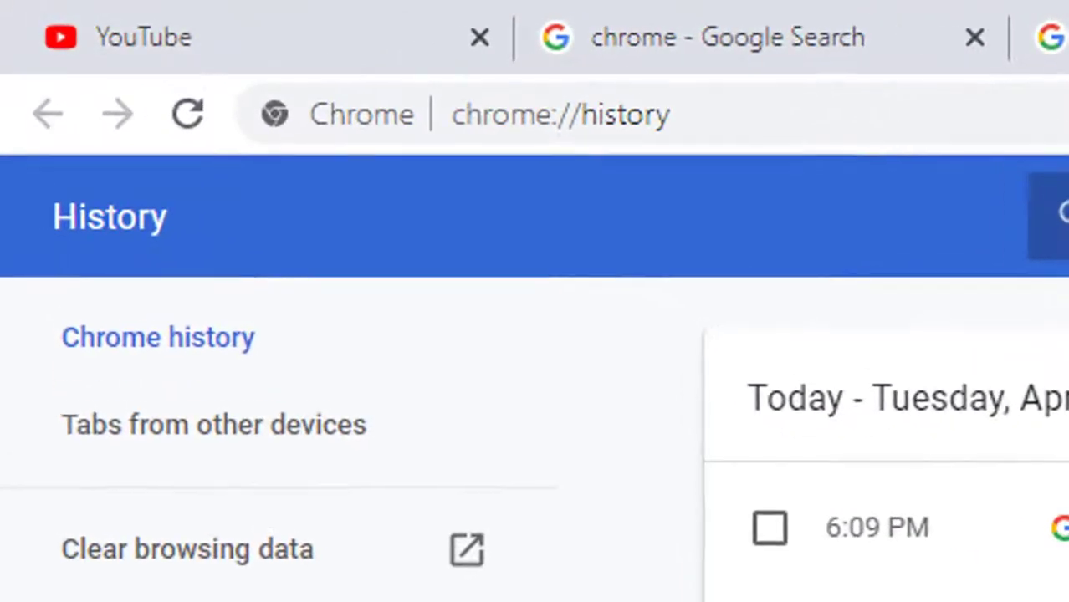
scroll(627, 351, down, 4)
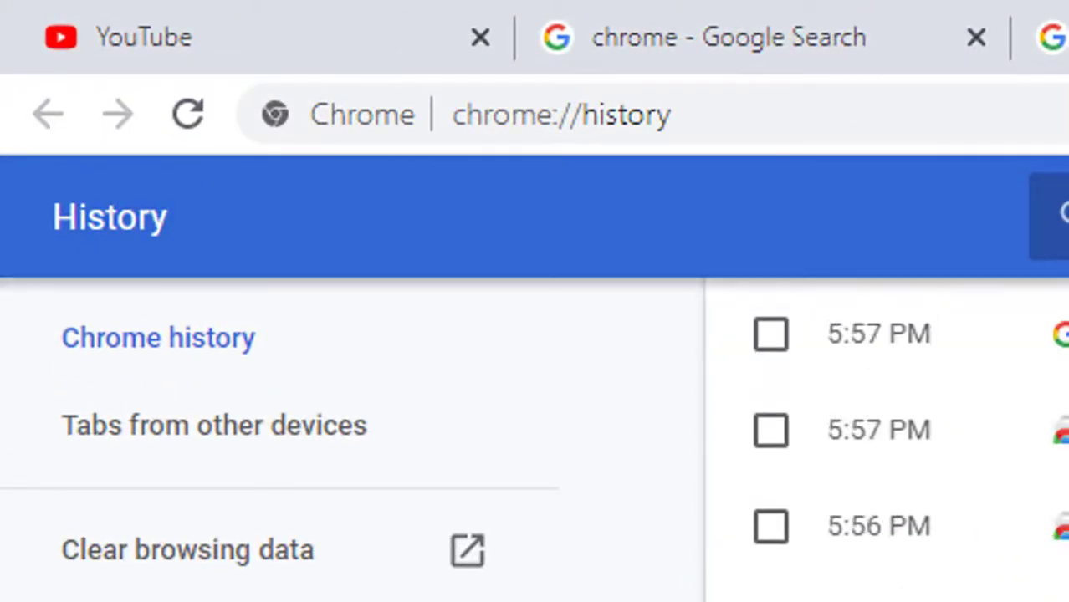
scroll(536, 376, down, 2)
scroll(535, 335, up, 6)
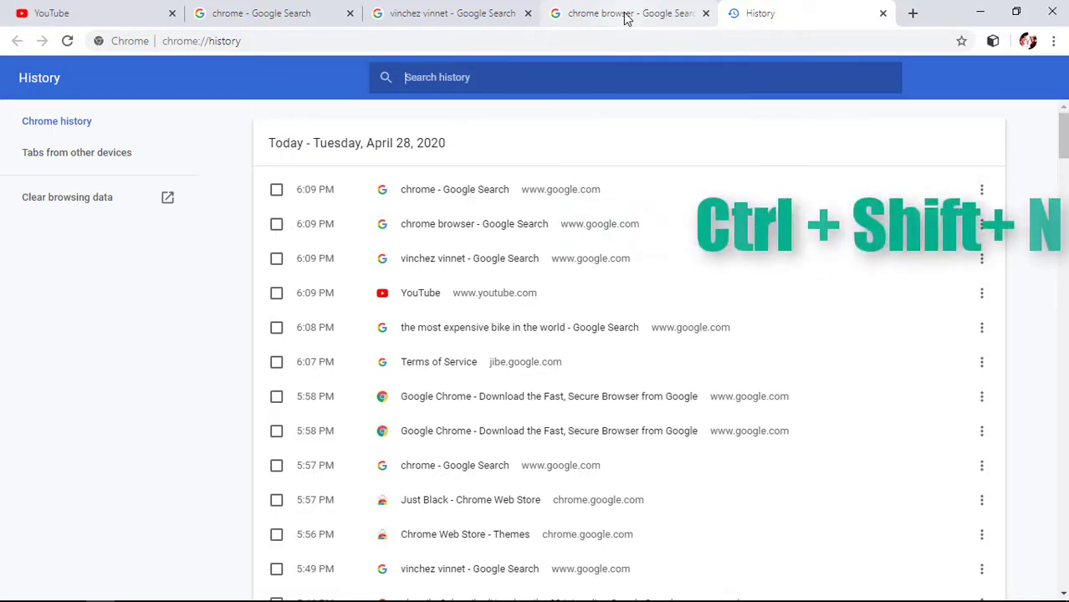
Step: Search for "vinchez vinnet" in a new incognito window and close that window
key(ctrl+shift+n)
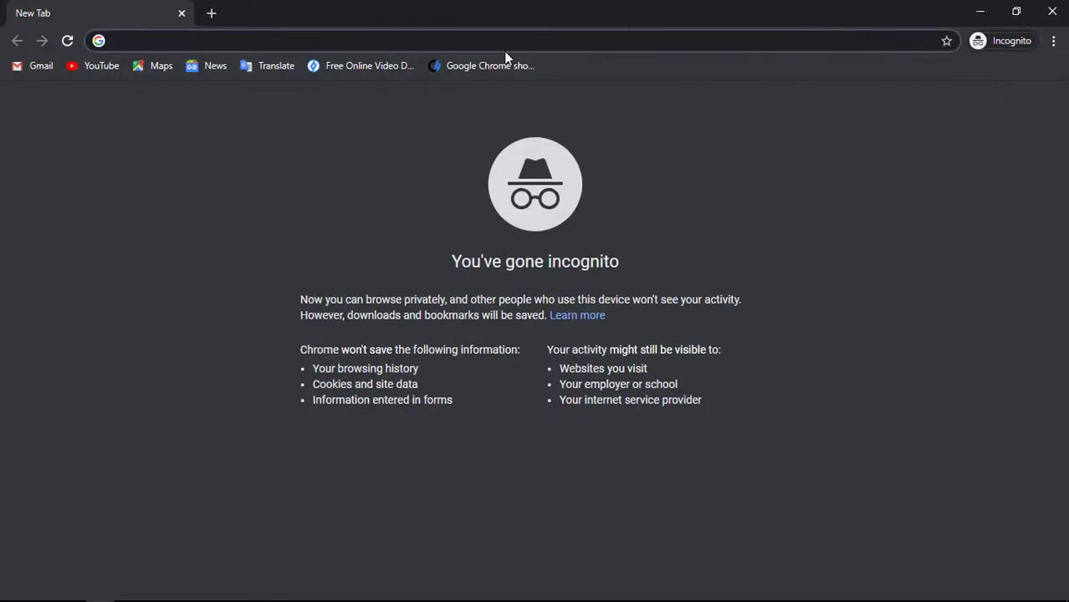
text(vinche)
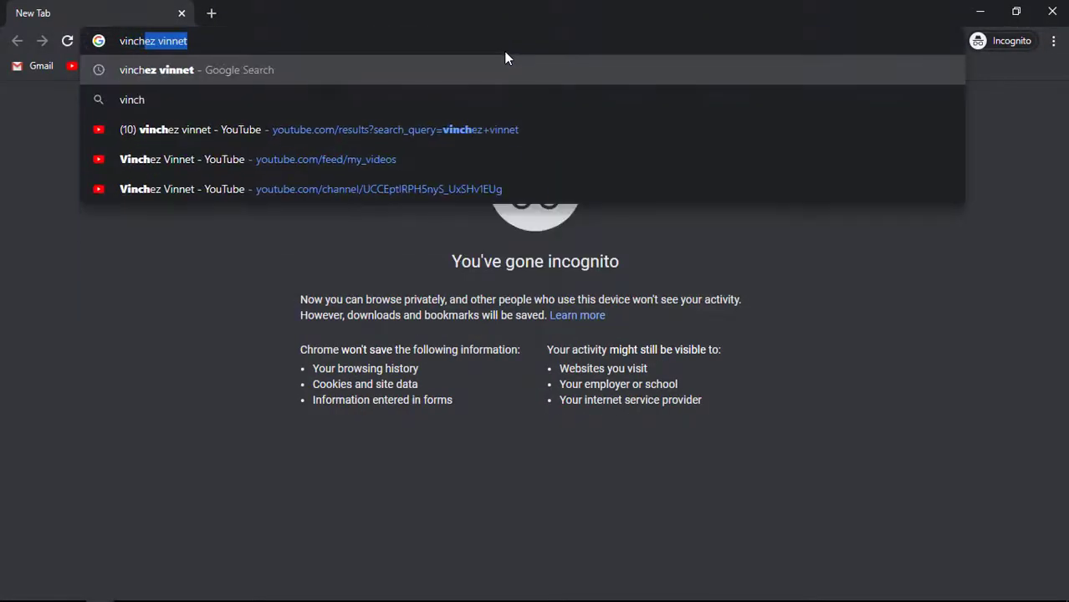
text(z)
key(Return)
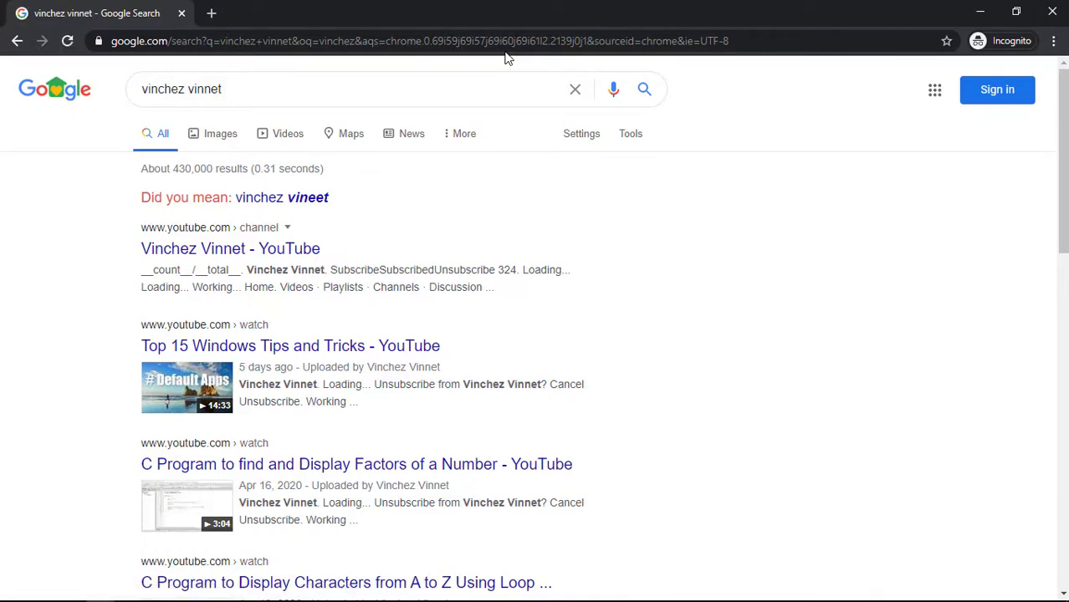
click(1052, 15)
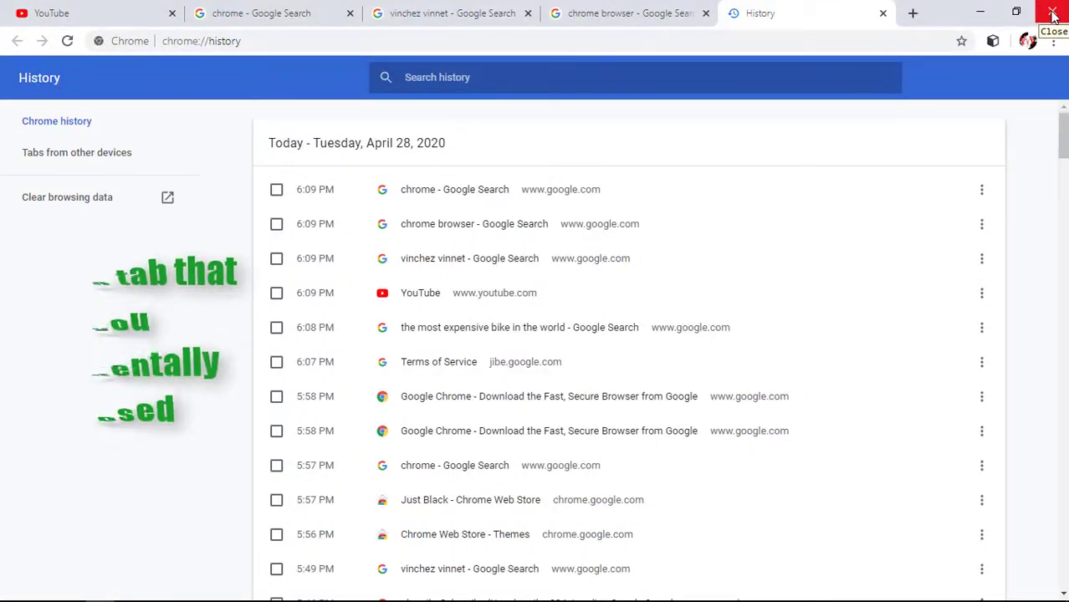
Step: Close the "chrome browser" search tab and restore it as the last closed tab
click(611, 13)
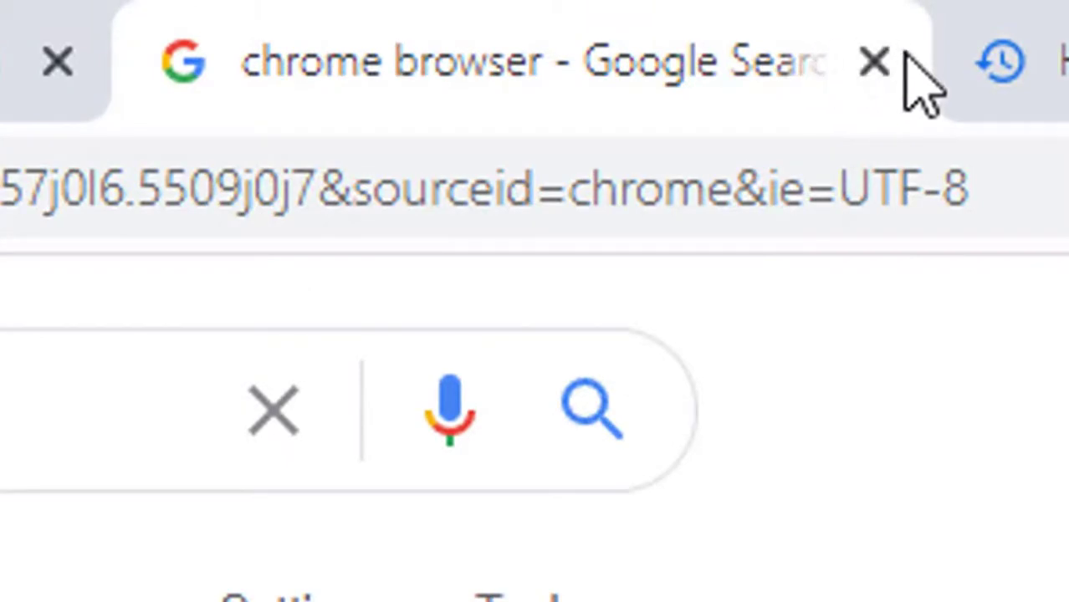
click(875, 62)
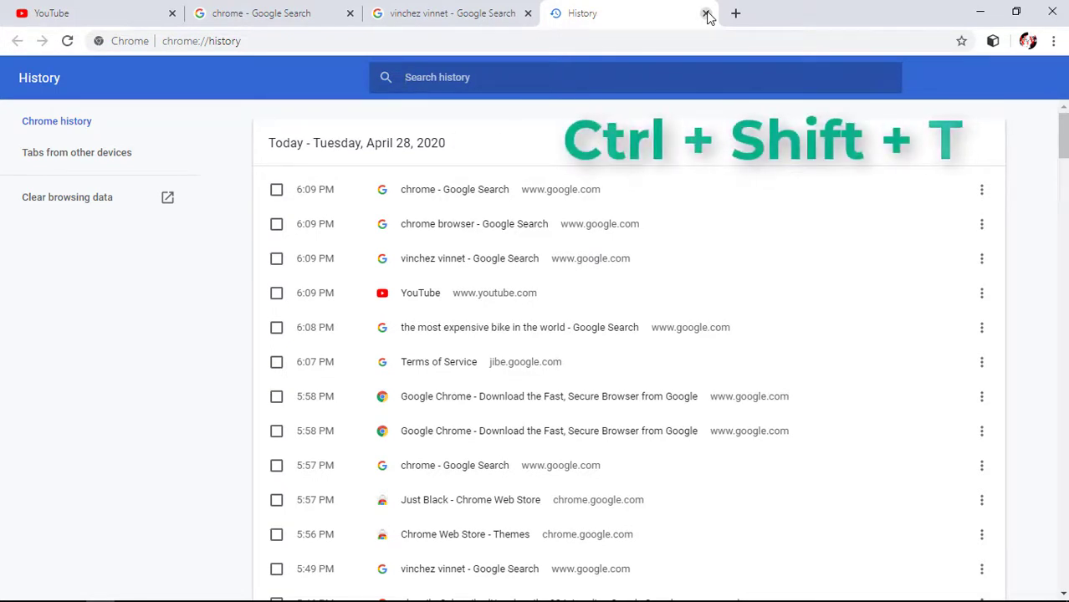
key(ctrl+shift+t)
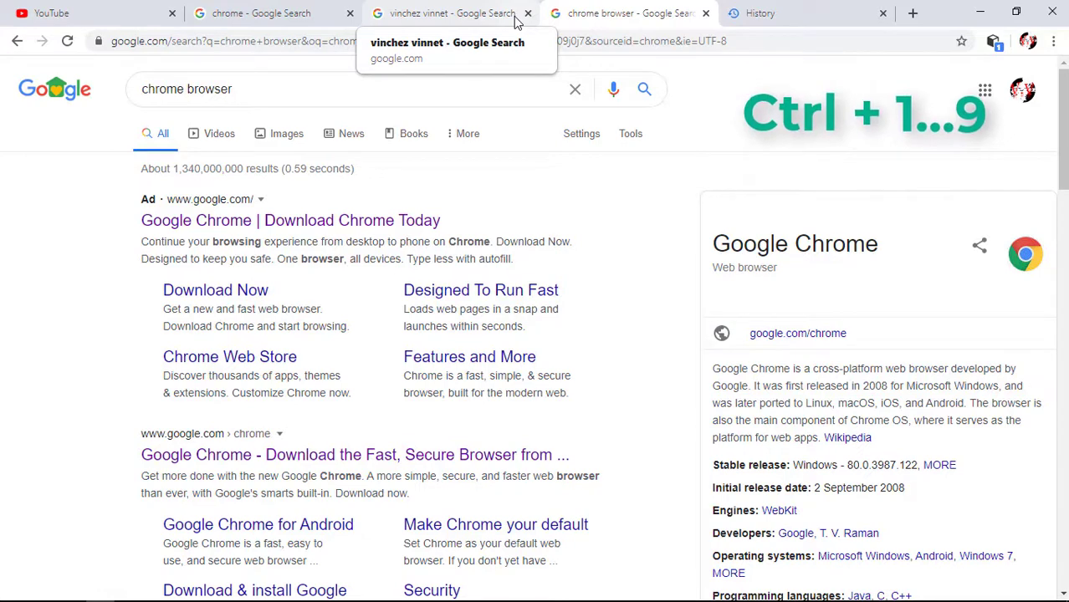
Step: Visit the YouTube tab and, from the adjacent "chrome" search tab, open a new-tab search for the first ad's title and opening description line
key(ctrl+1)
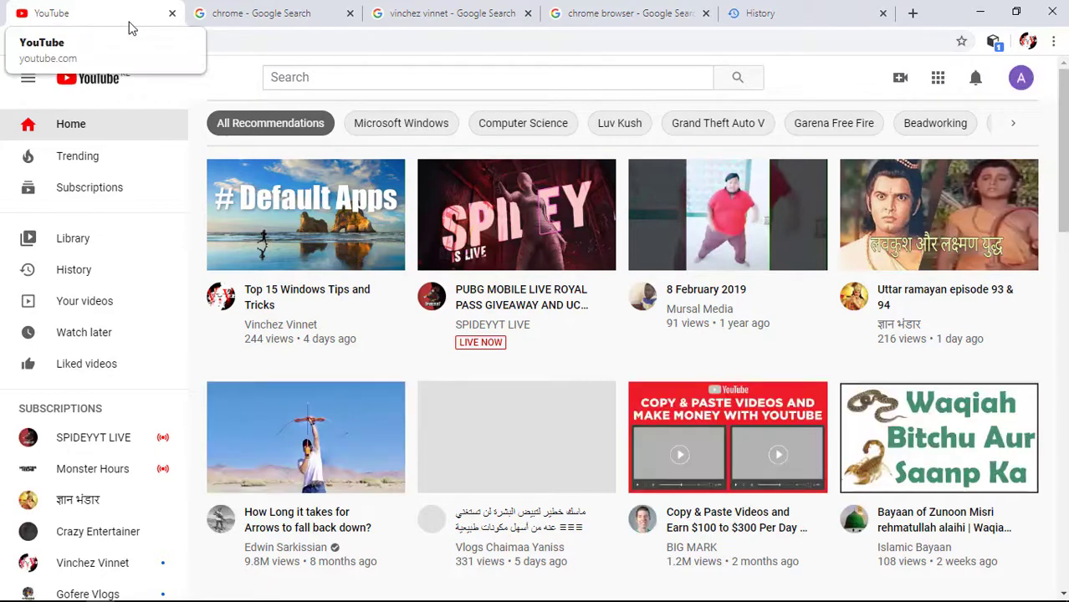
key(ctrl+Tab)
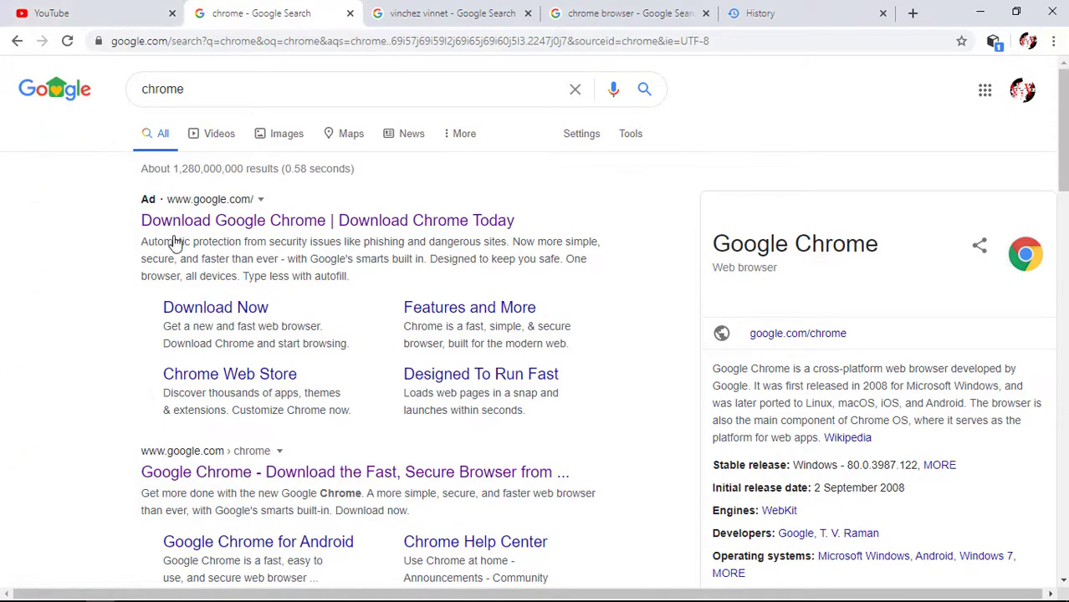
drag(143, 246, 610, 245)
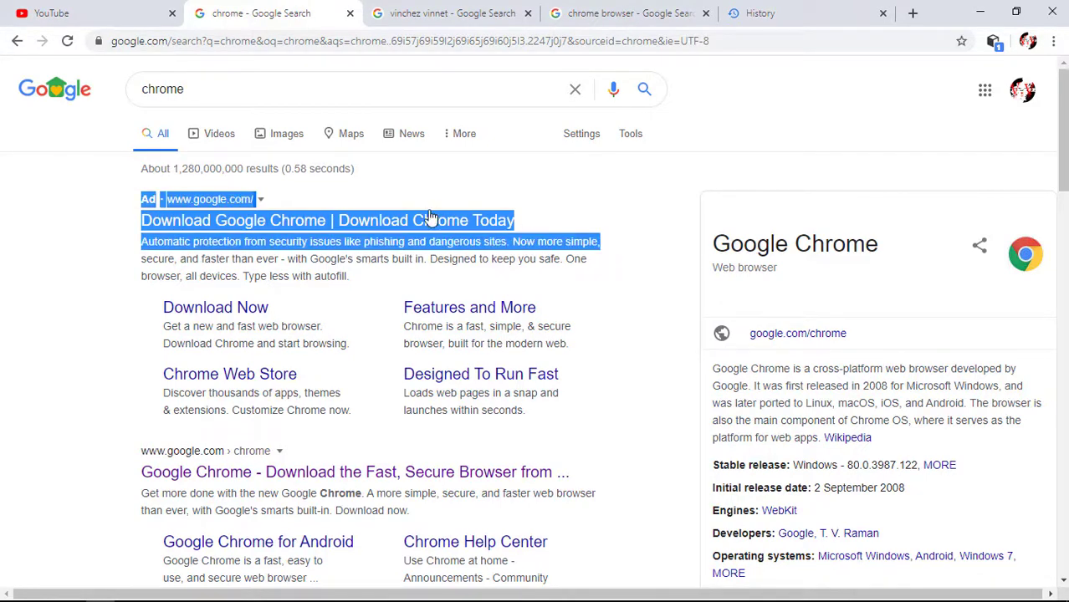
drag(406, 232, 927, 12)
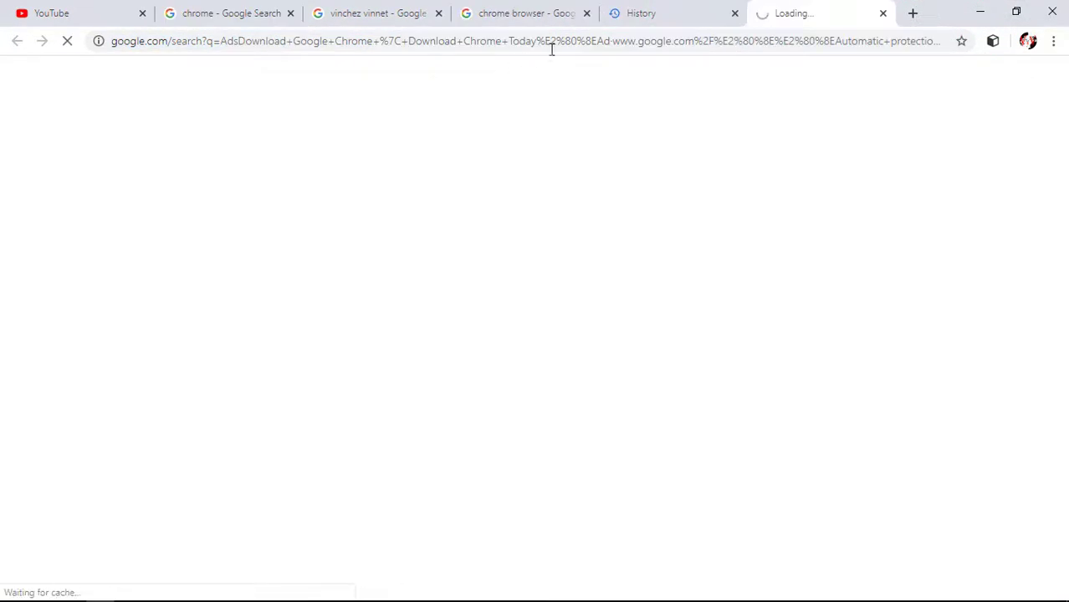
Step: In the "vinchez vinnet" results, search Google for the text from "Did you mean" through the first result, and check both new search tabs
click(414, 15)
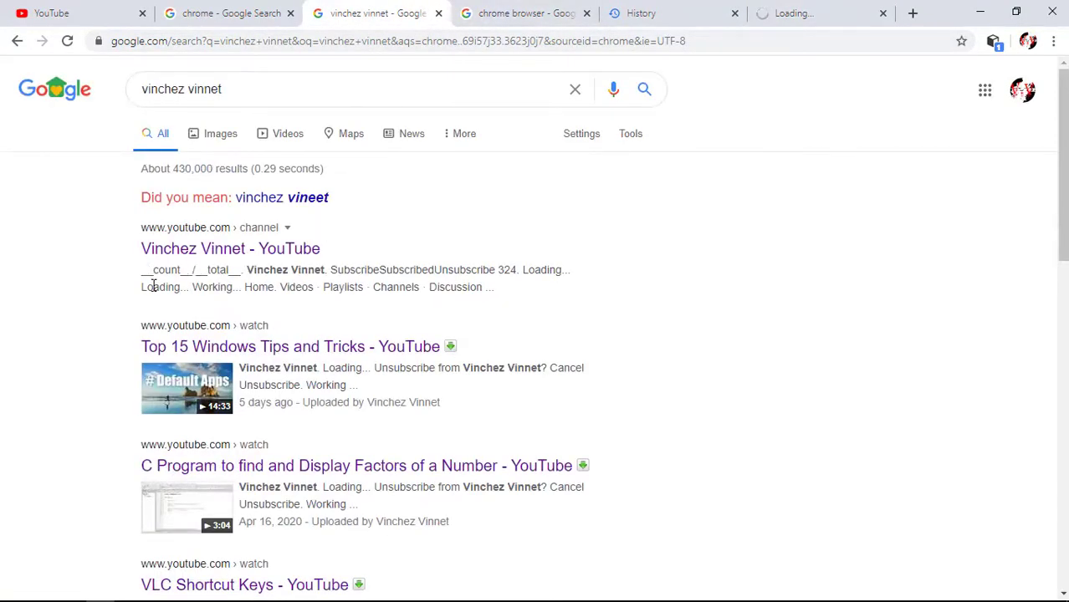
drag(142, 294, 529, 296)
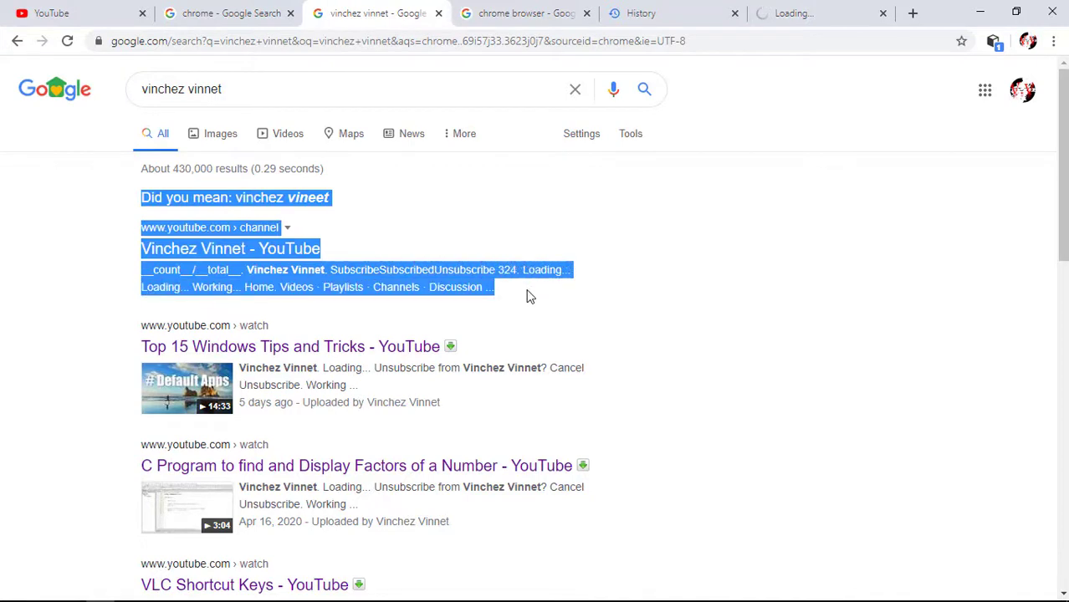
right_click(456, 276)
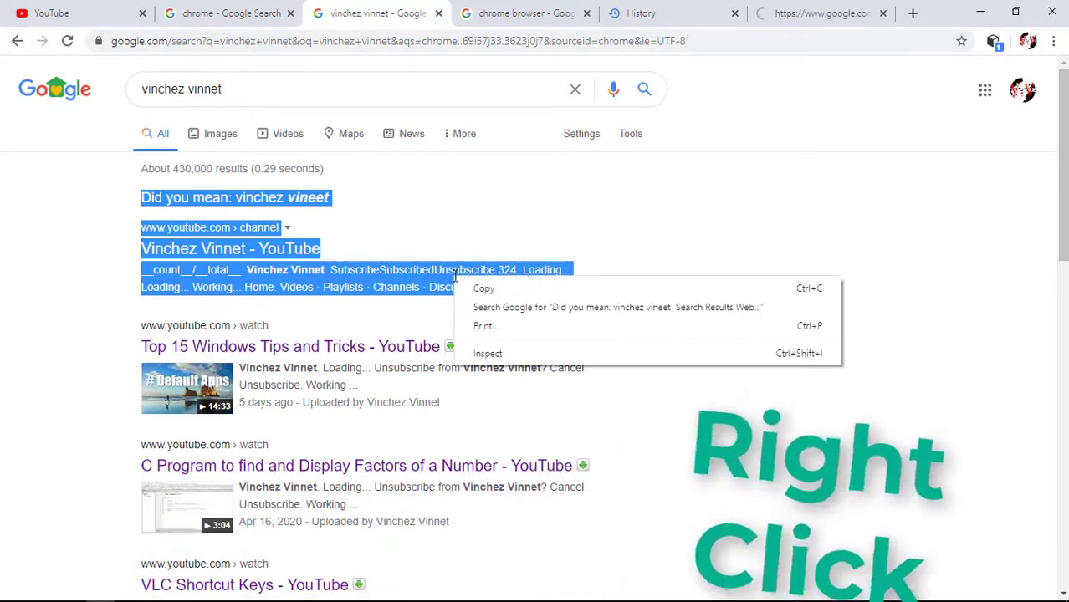
click(502, 308)
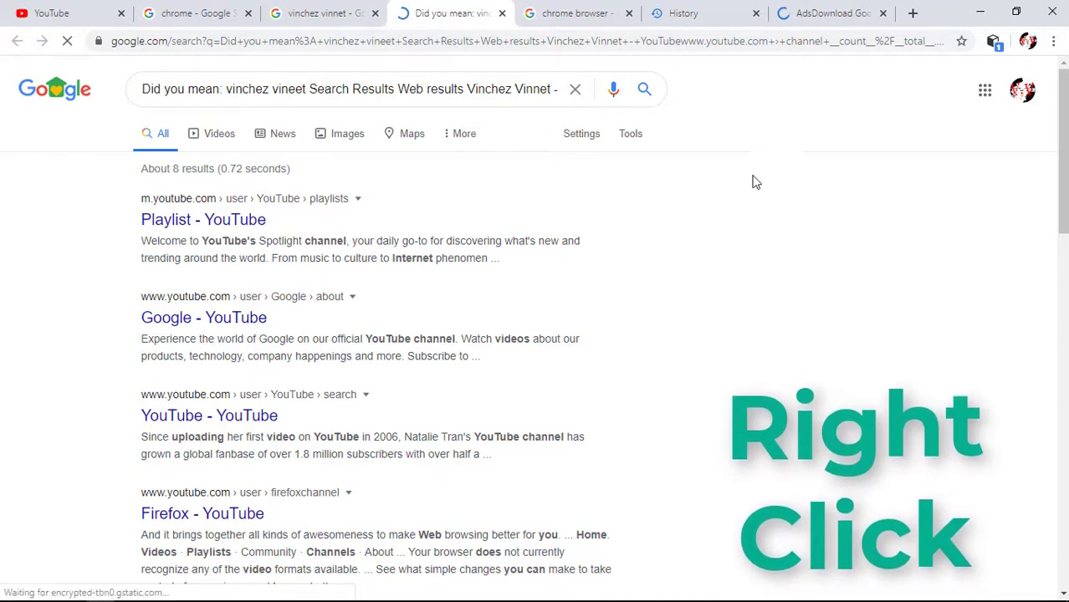
click(805, 24)
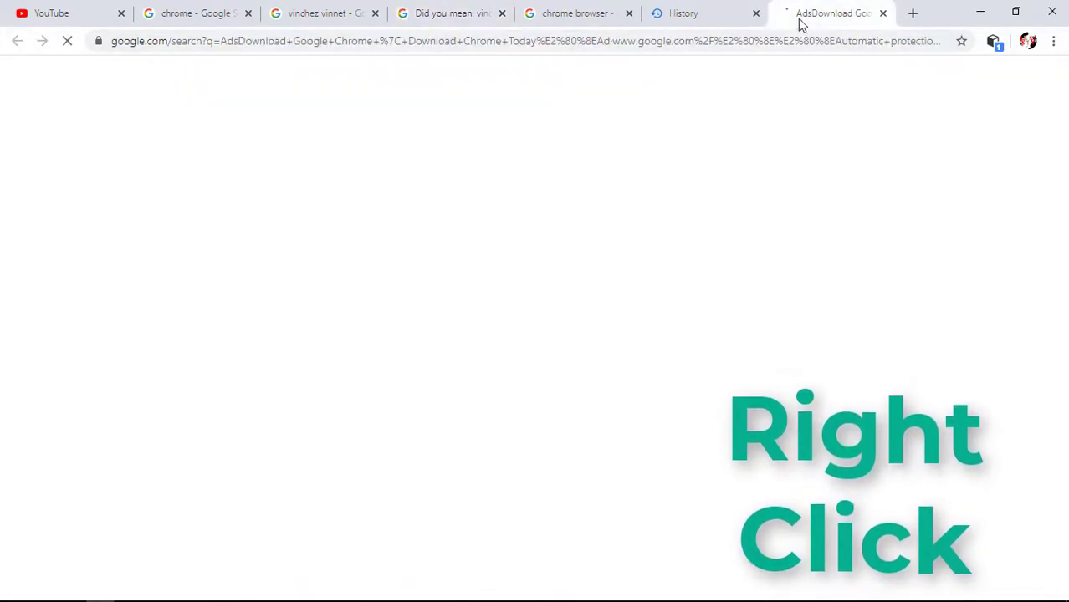
click(438, 15)
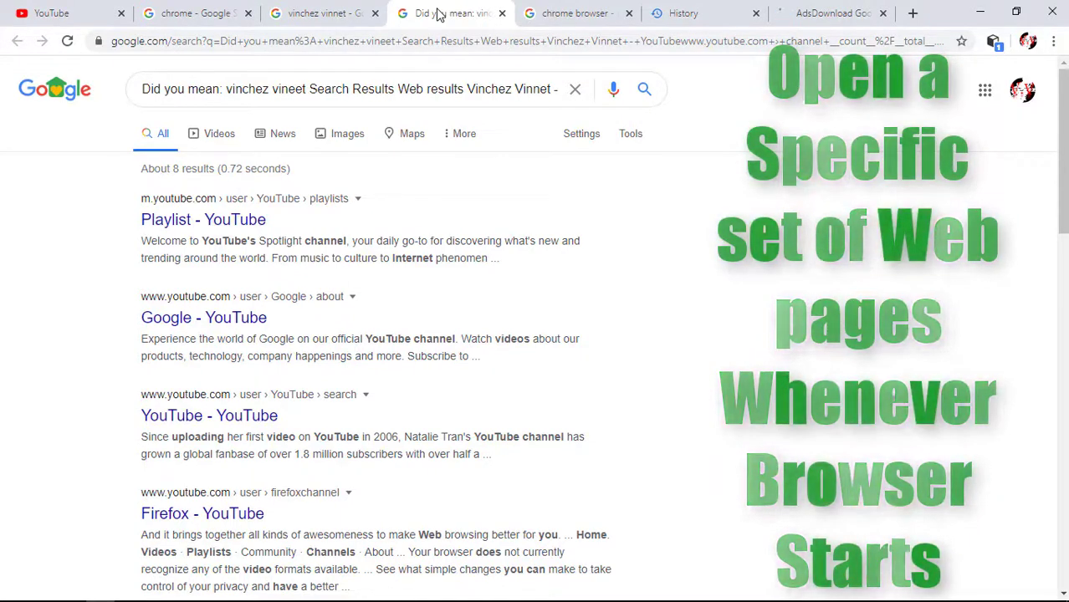
Step: Close and restart the browser, and open chrome://settings in a new tab
click(1053, 8)
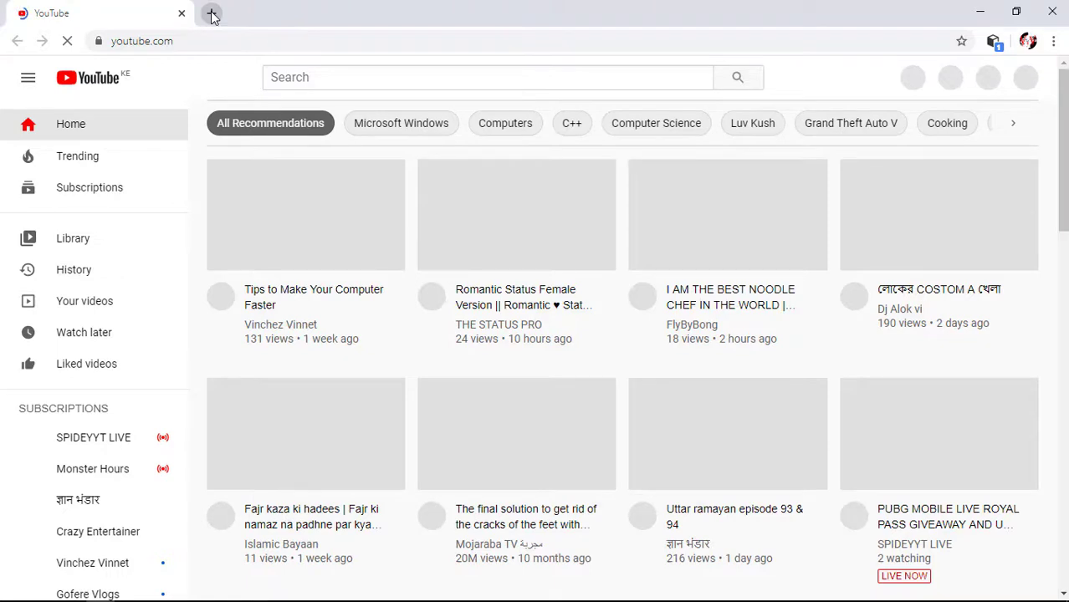
click(211, 14)
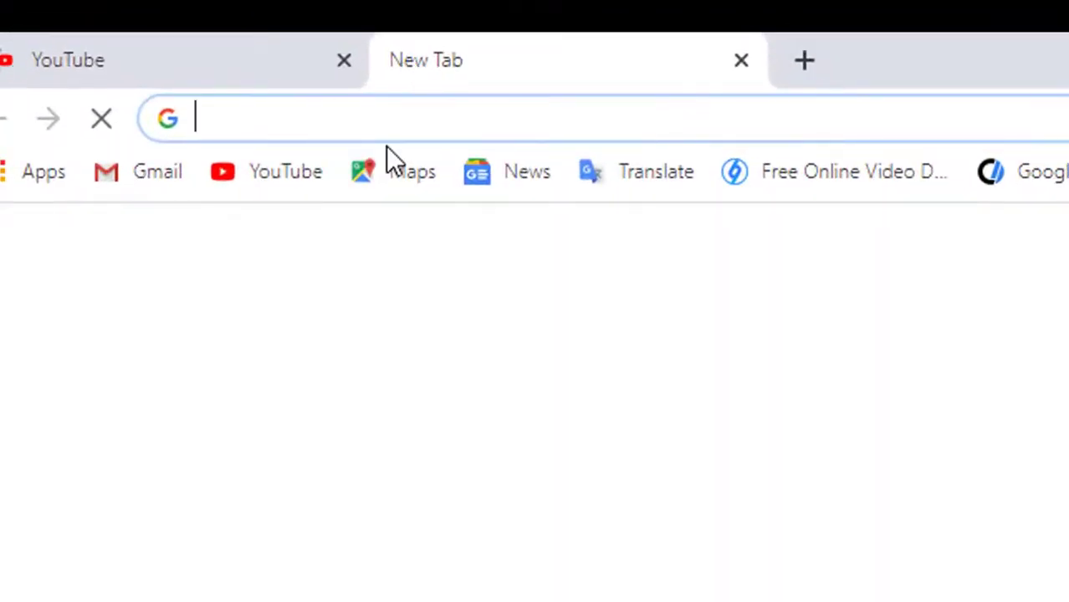
text(chrome)
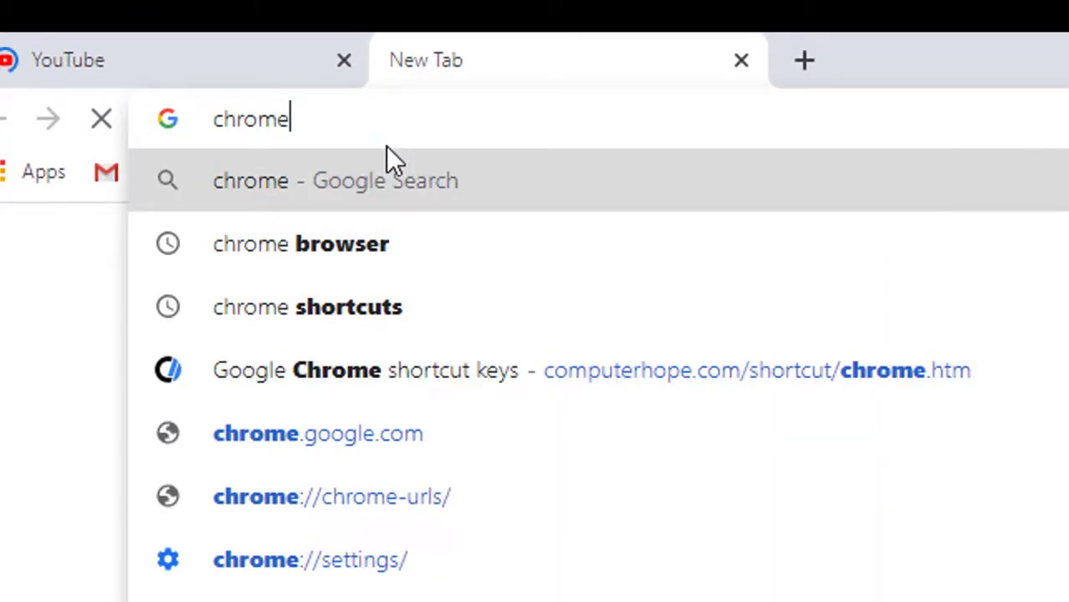
text(://sett)
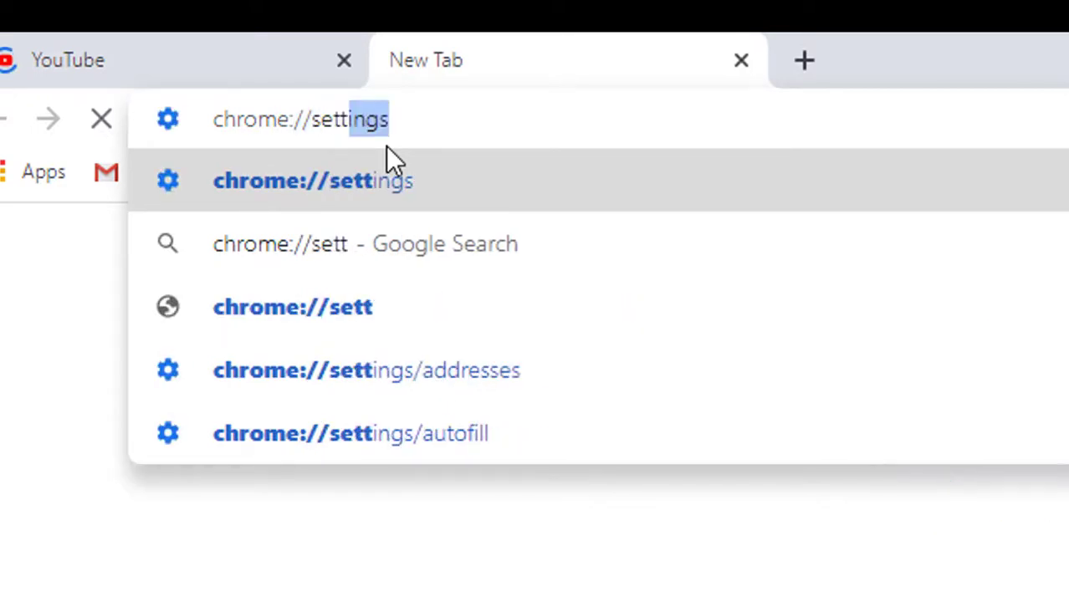
key(Return)
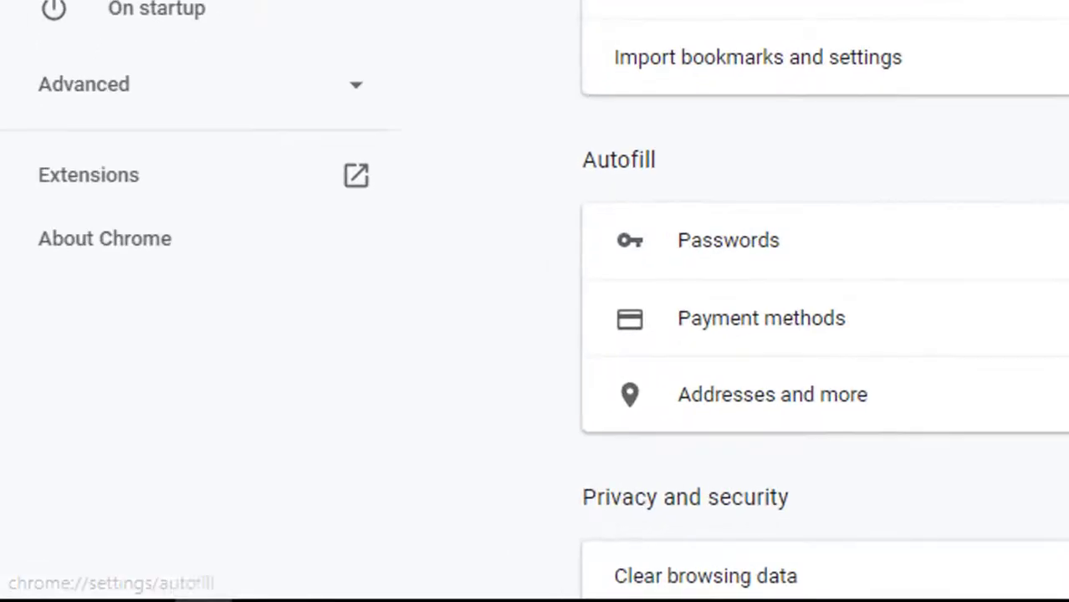
Step: In the On startup settings, try "Open the New Tab page" and switch back to "Open a specific page or set of pages"
click(191, 12)
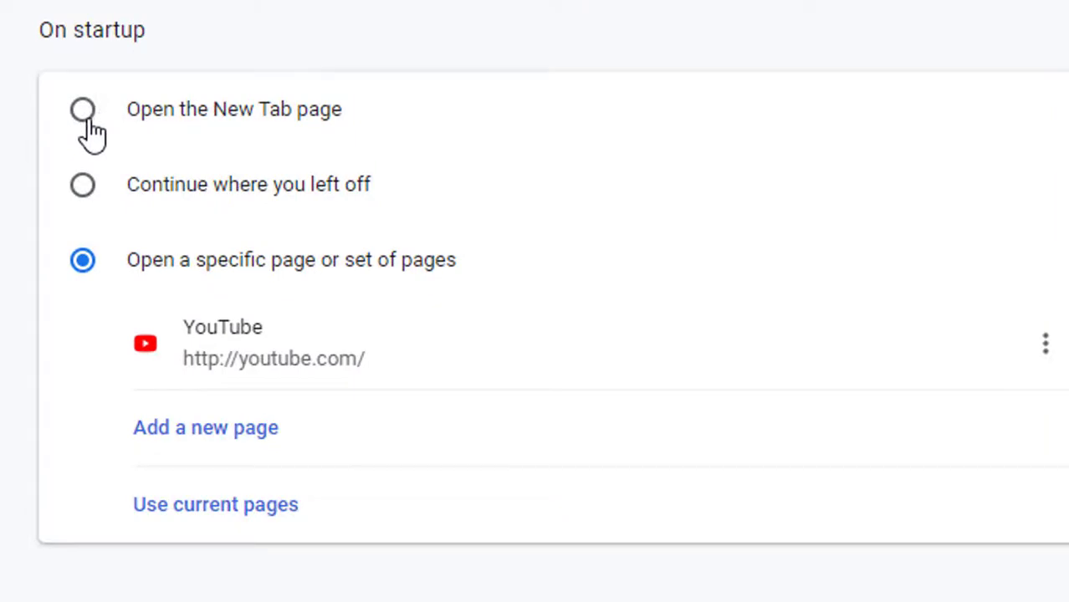
click(84, 113)
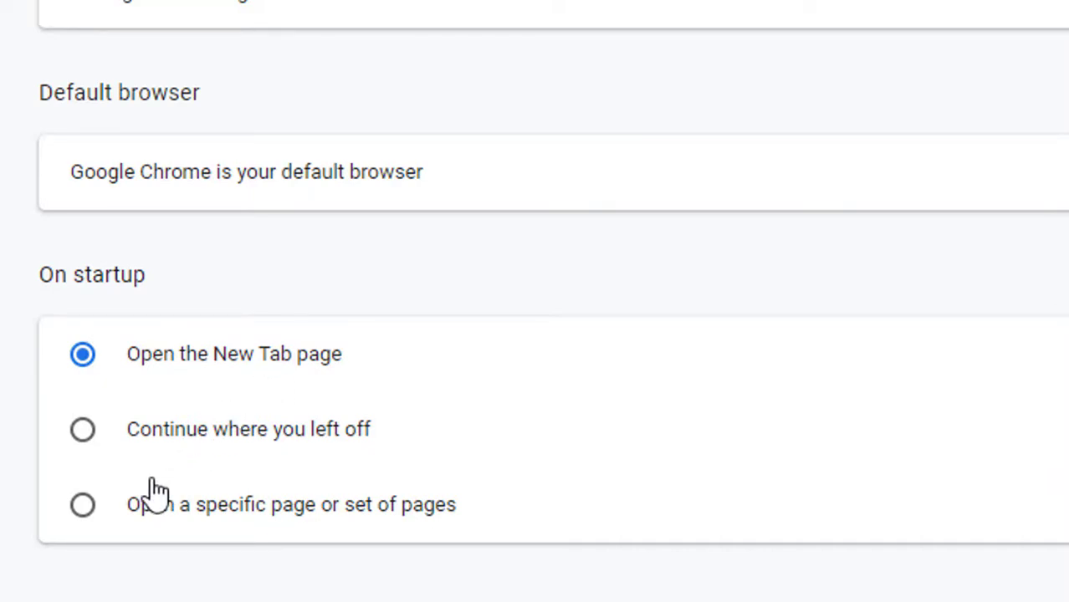
click(82, 505)
Step: Add youtube.com as a new page in the set of pages that open on startup
scroll(81, 527, down, 3)
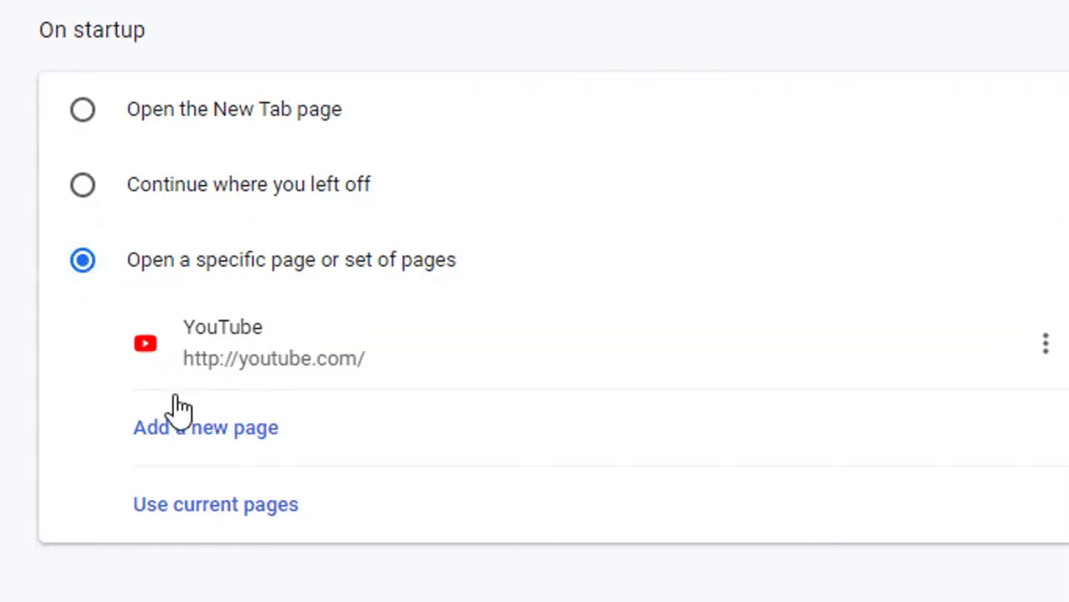
click(192, 437)
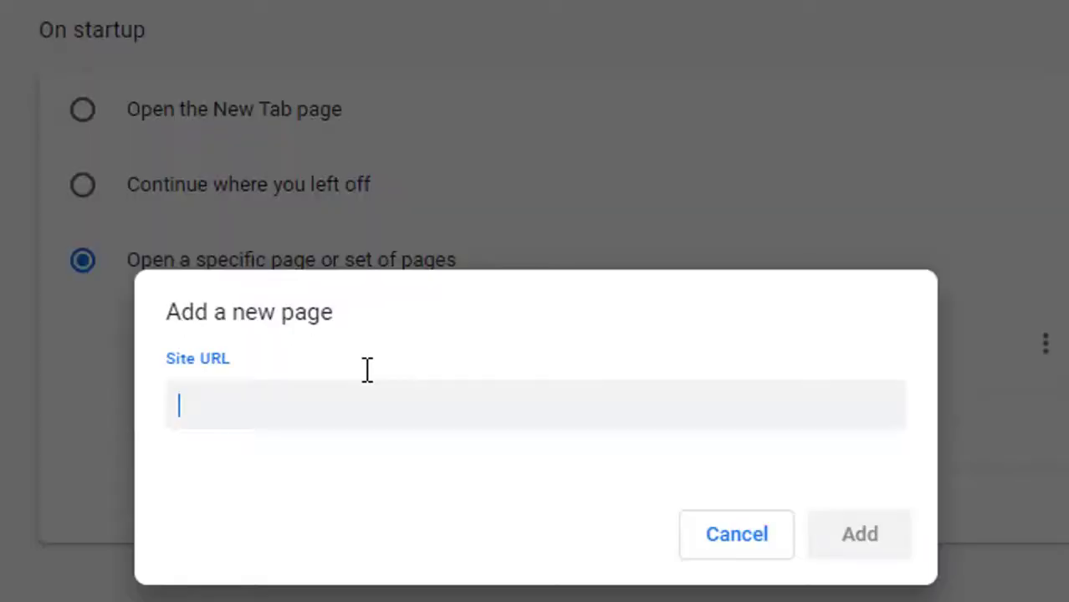
text(you)
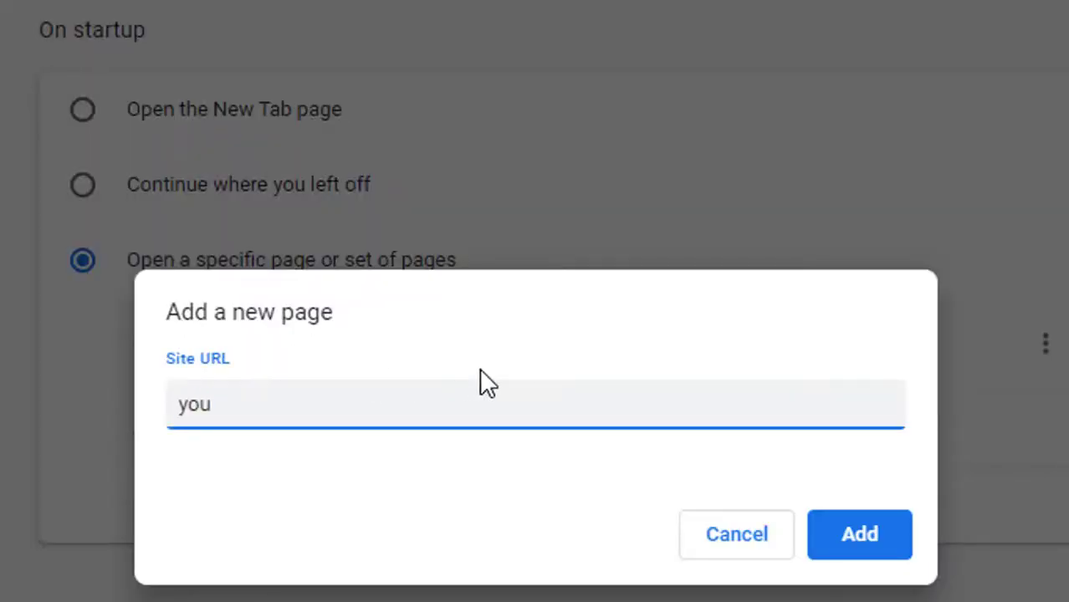
text(tube.com)
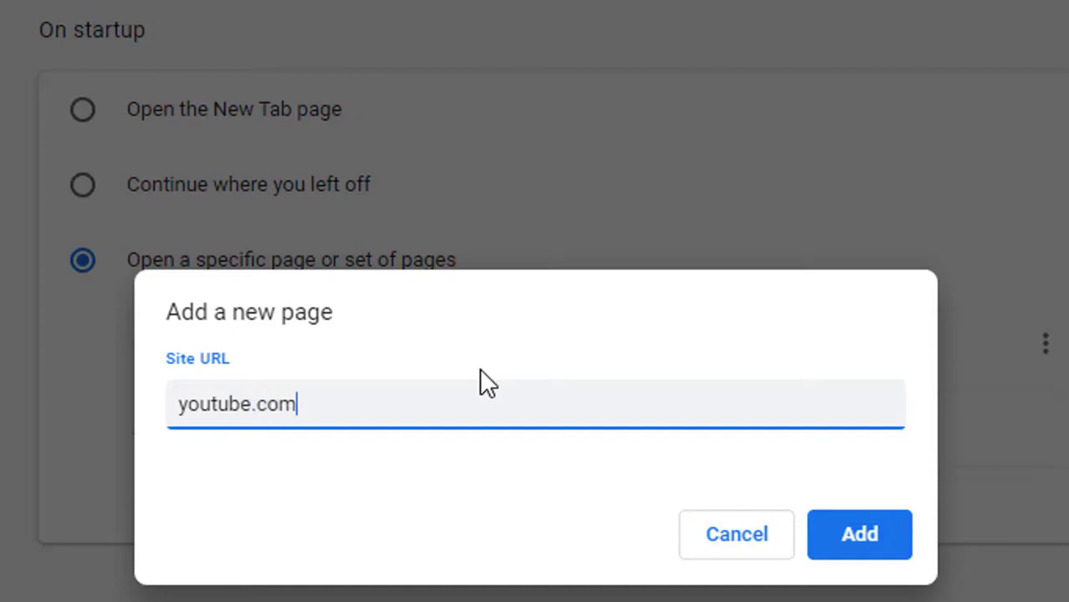
key(Return)
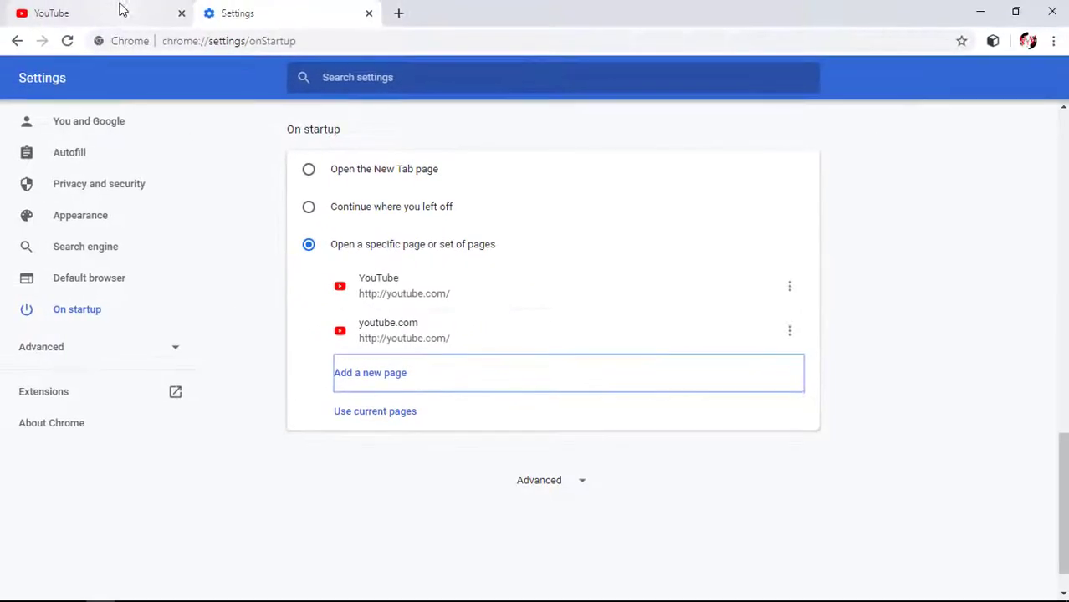
Step: Run a Google search for the YouTube channel's name in a new tab, and open chrome://chrome-urls in another new tab
click(398, 13)
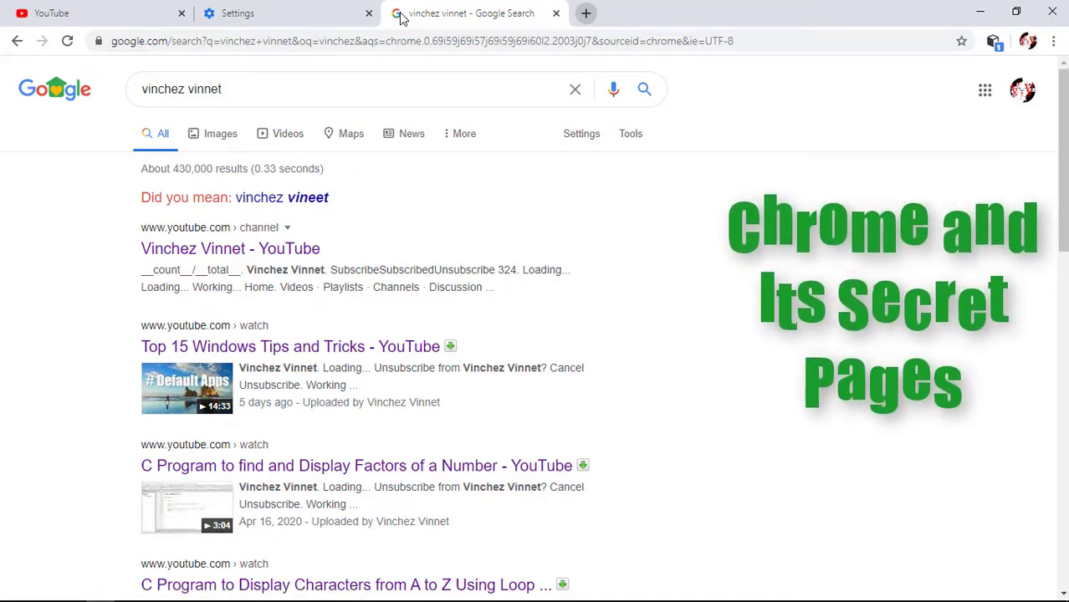
click(586, 14)
text(c)
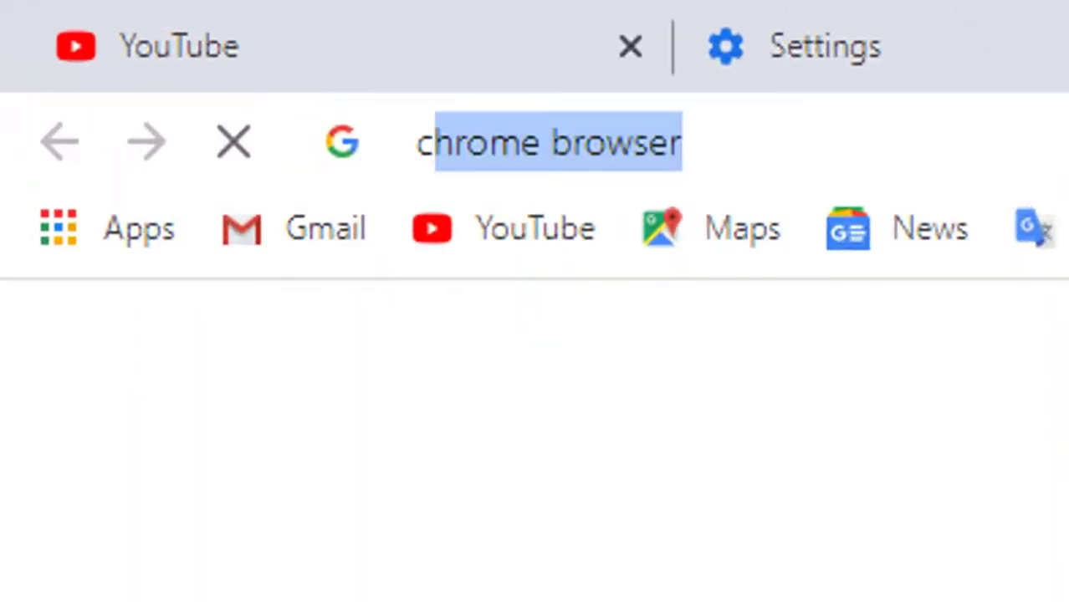
text(hrome:)
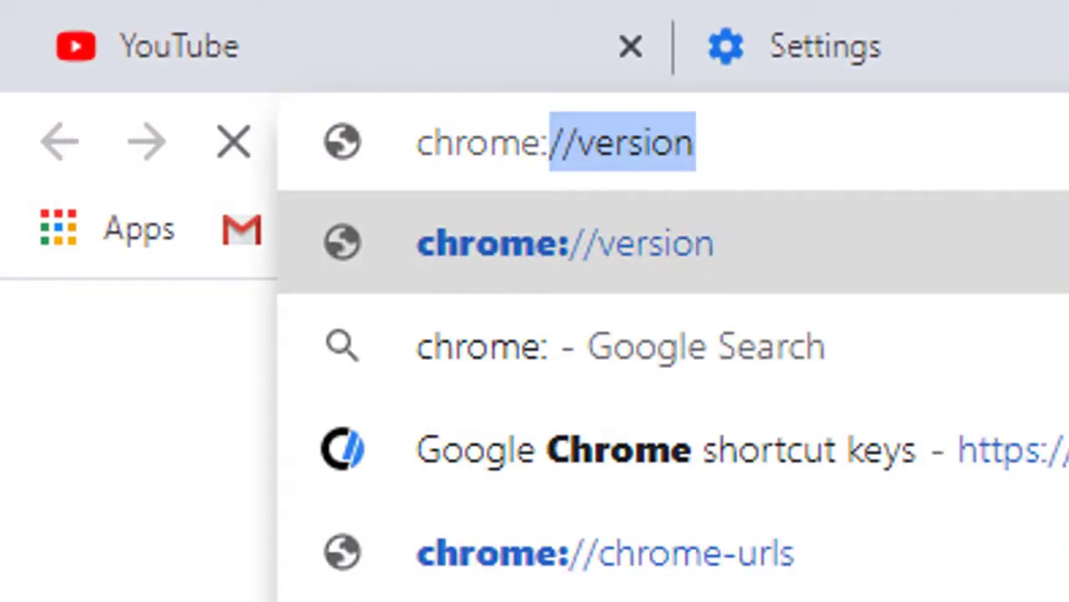
text(//)
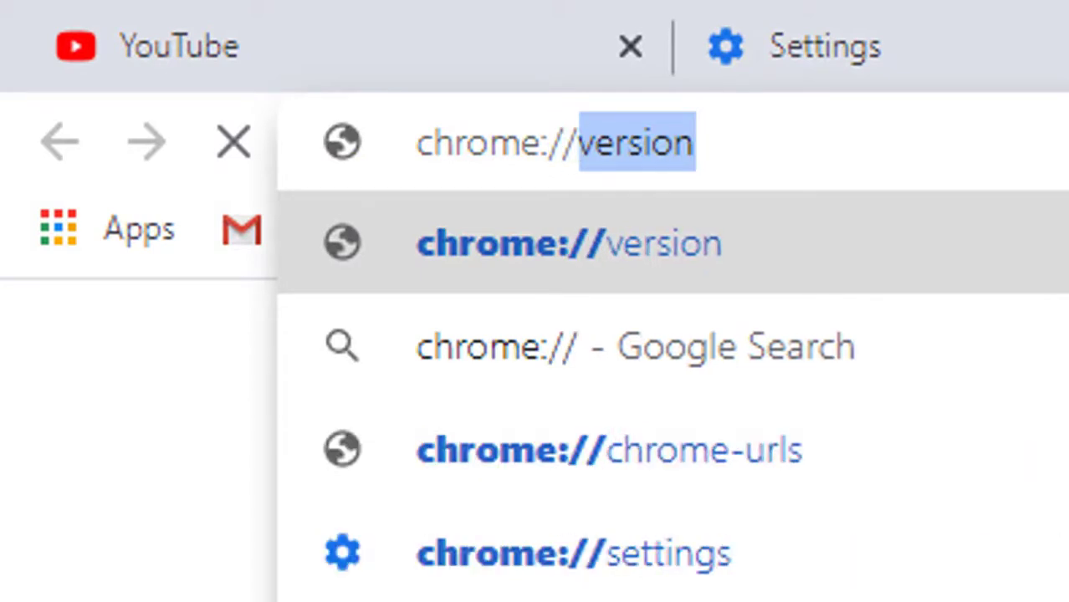
text(chrome)
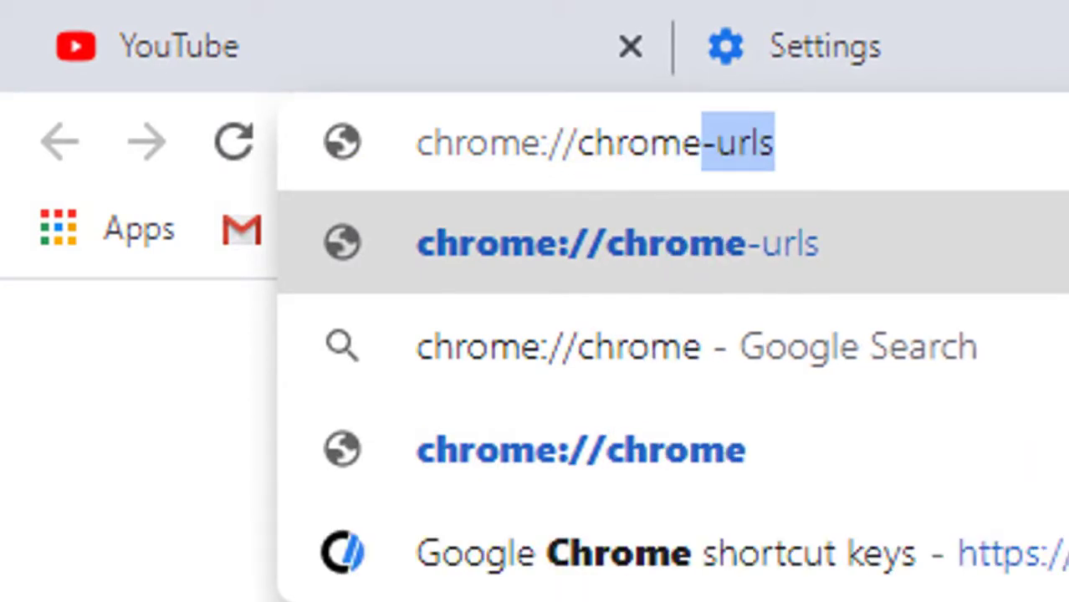
text(-)
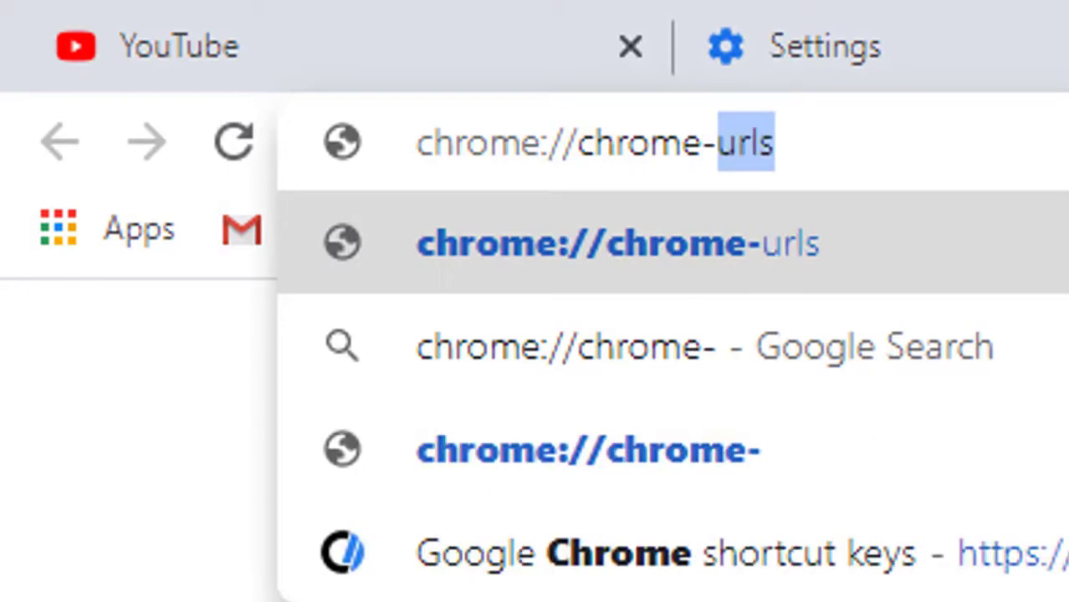
key(Return)
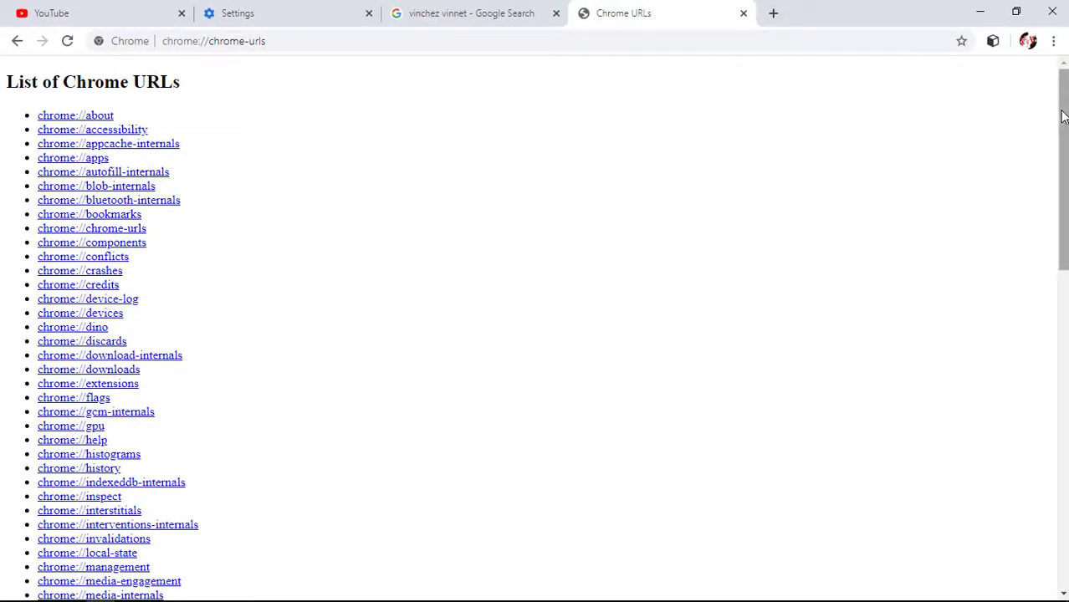
Step: Open chrome://download-internals from the list of Chrome URLs, and return to the Google results tab
drag(1065, 115, 1065, 167)
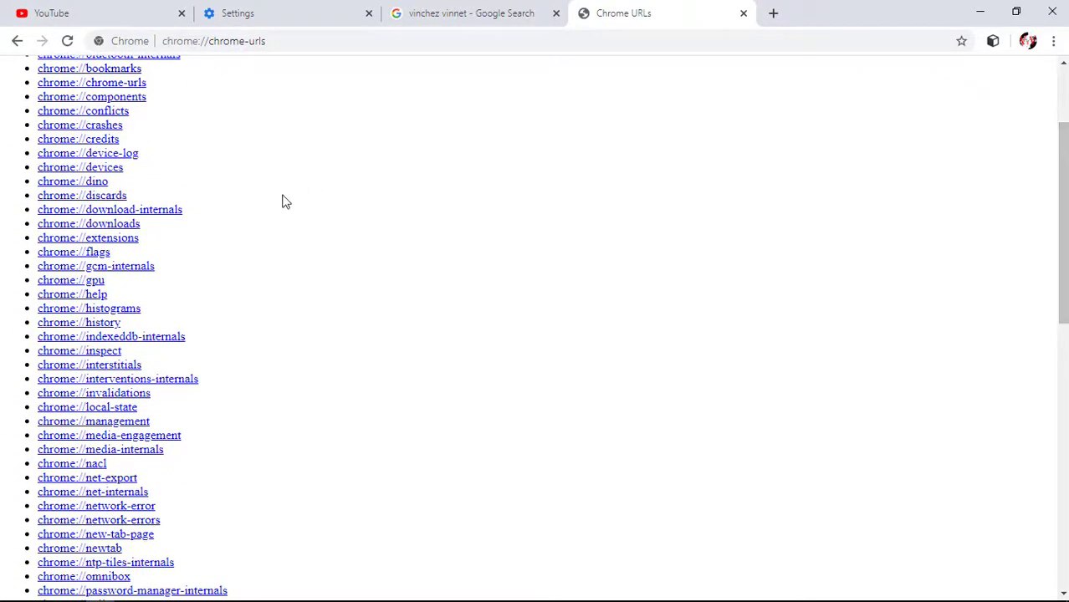
click(105, 211)
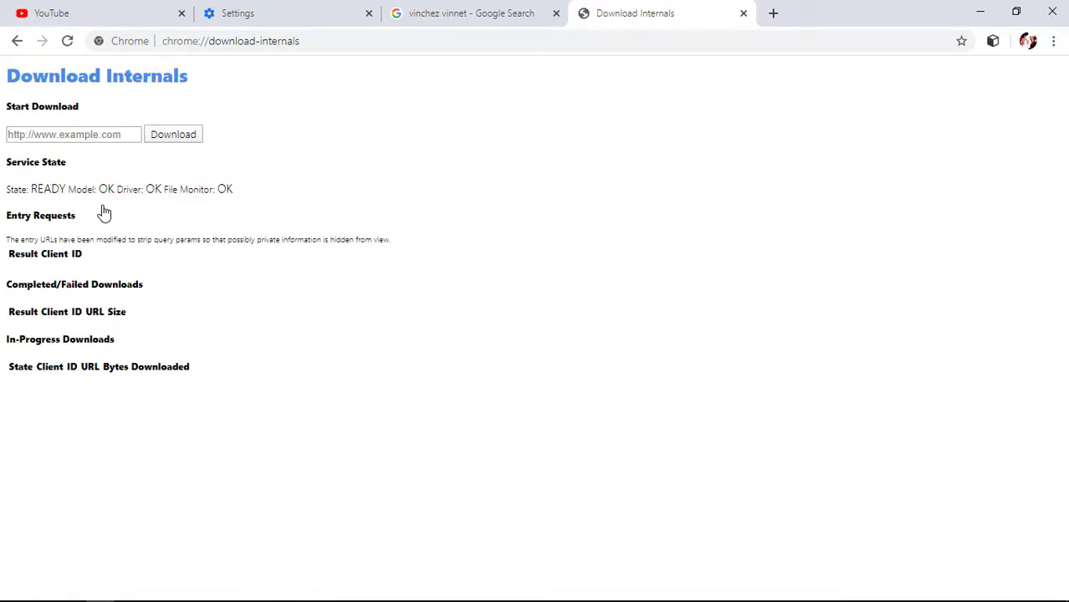
click(322, 12)
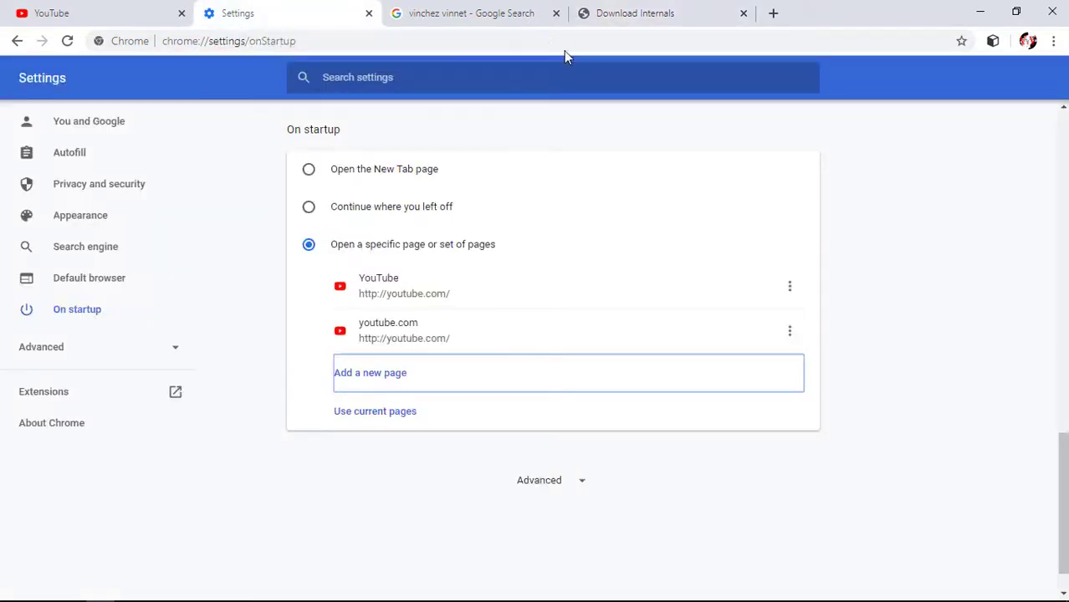
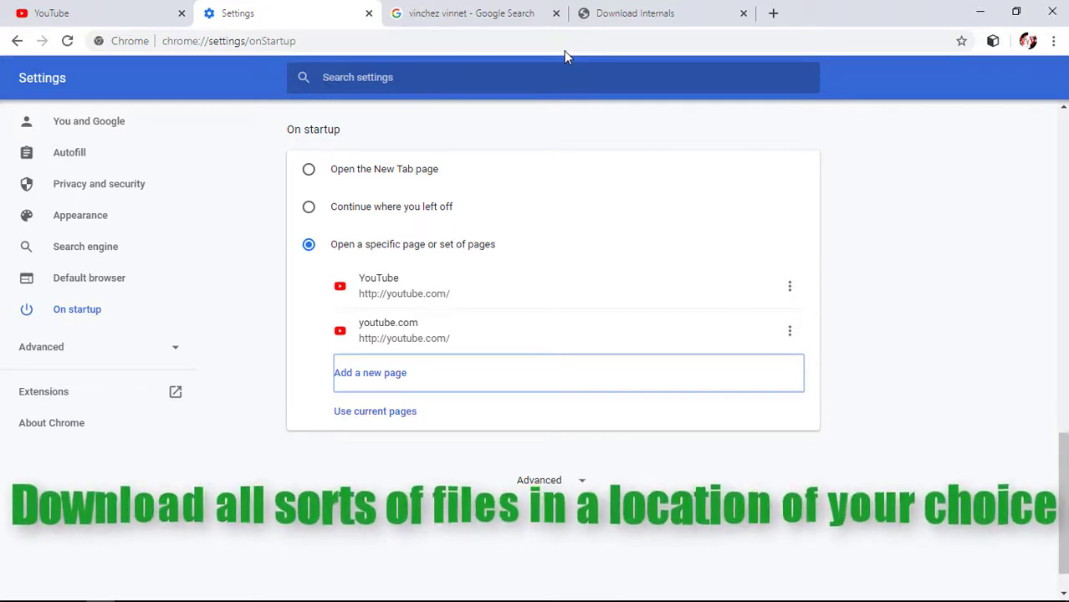
click(437, 7)
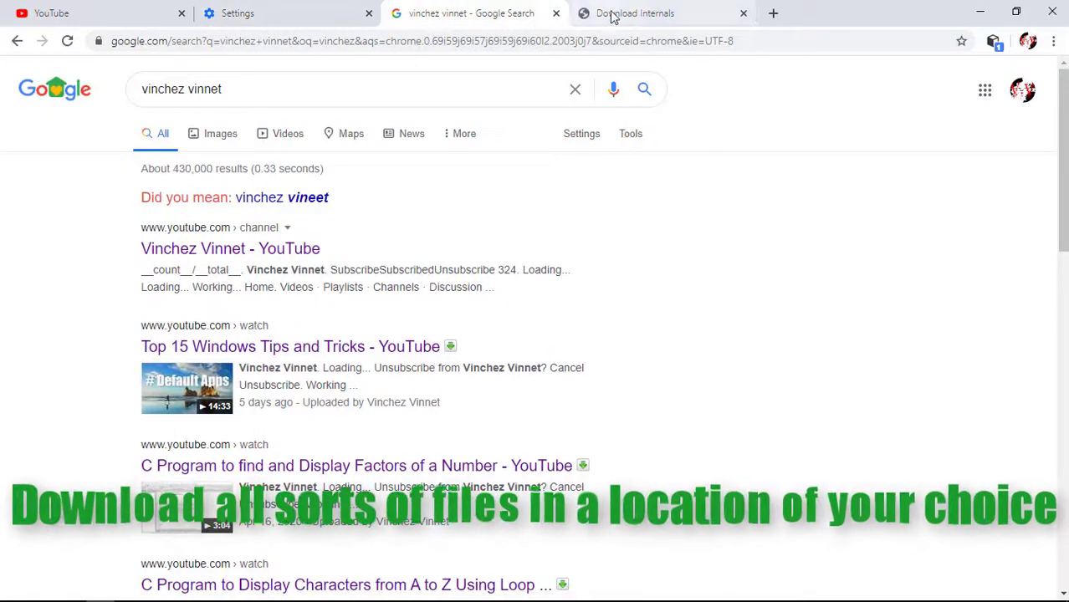
Step: Open chrome://settings in a new tab and go to the advanced Downloads settings
click(774, 14)
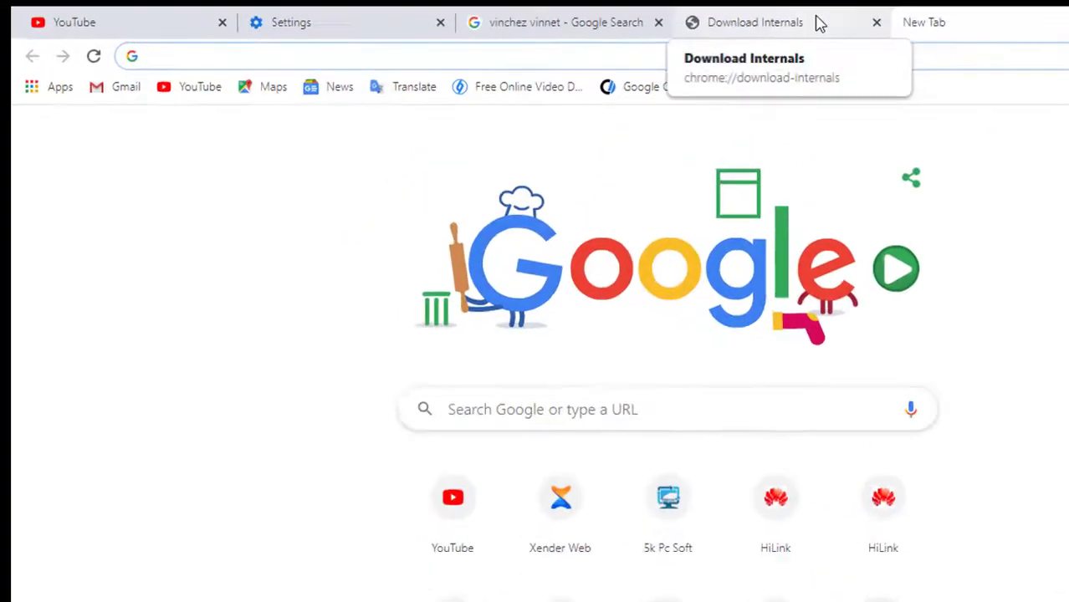
text(chrome)
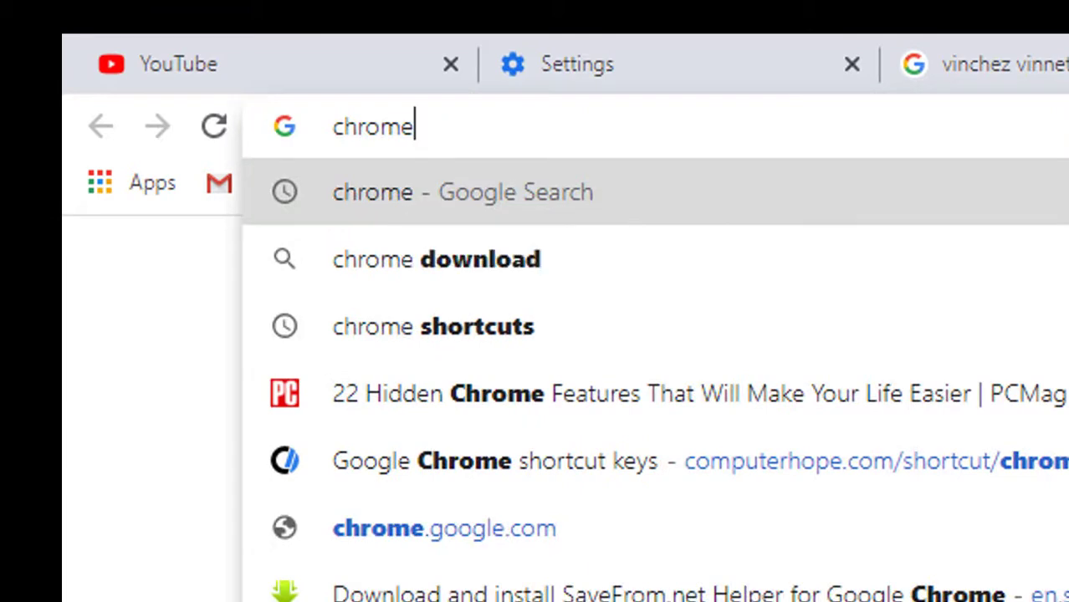
text(://sett)
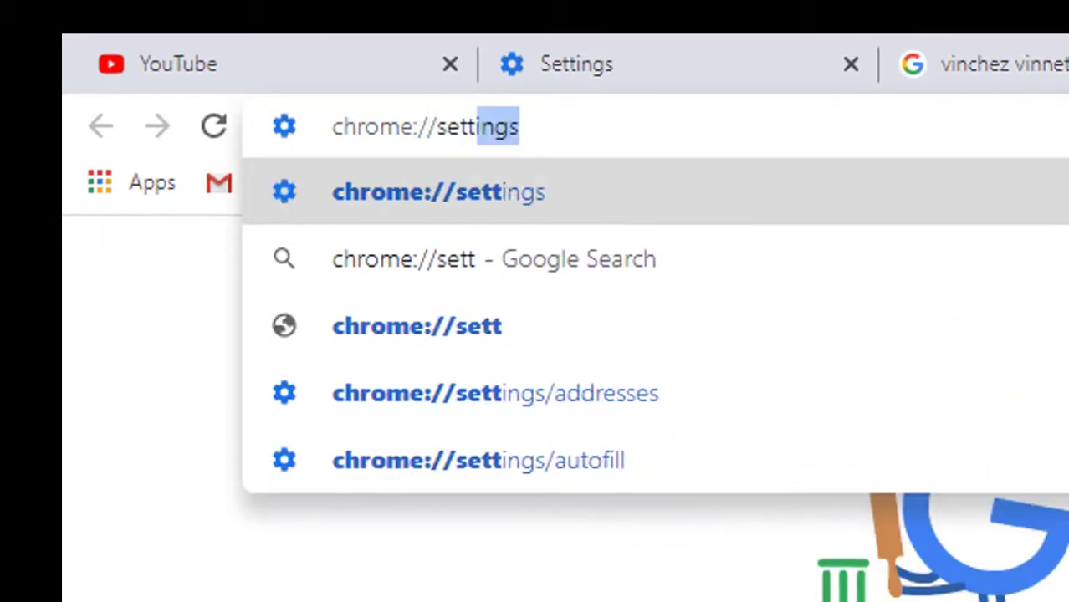
key(Return)
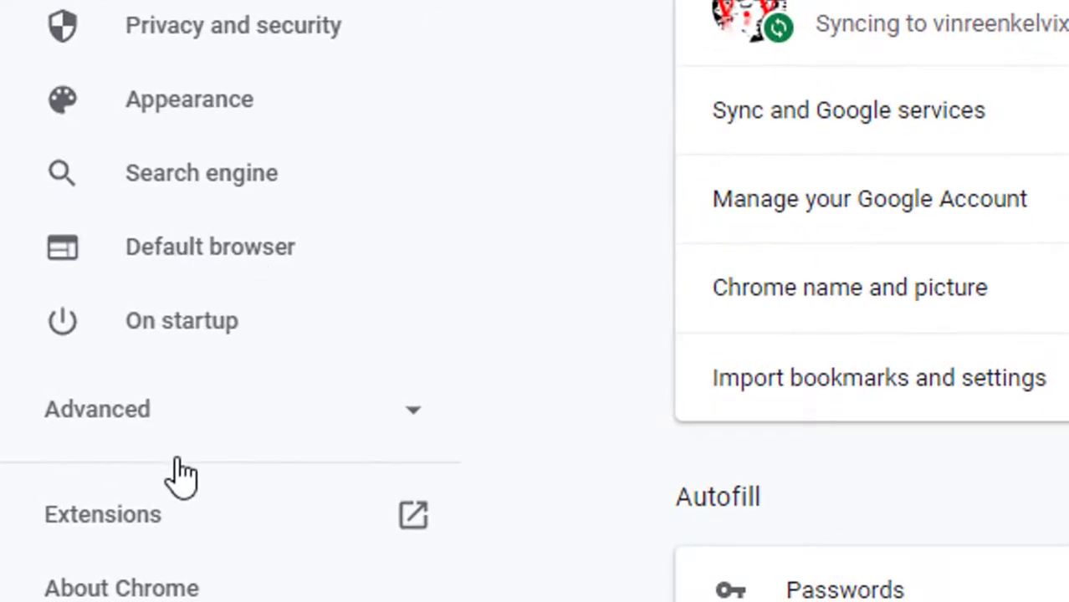
click(136, 420)
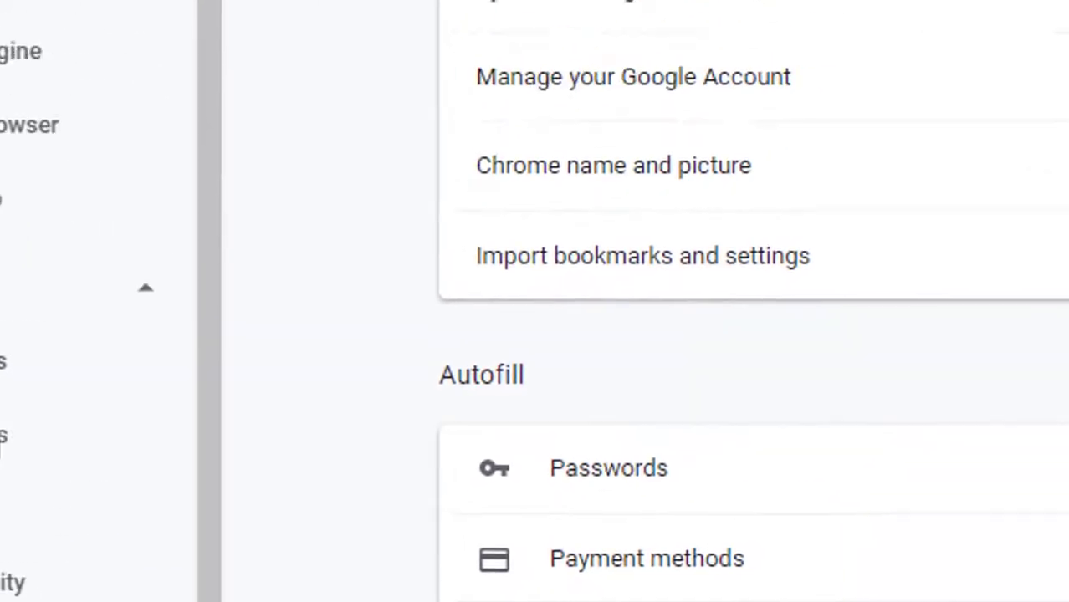
click(219, 225)
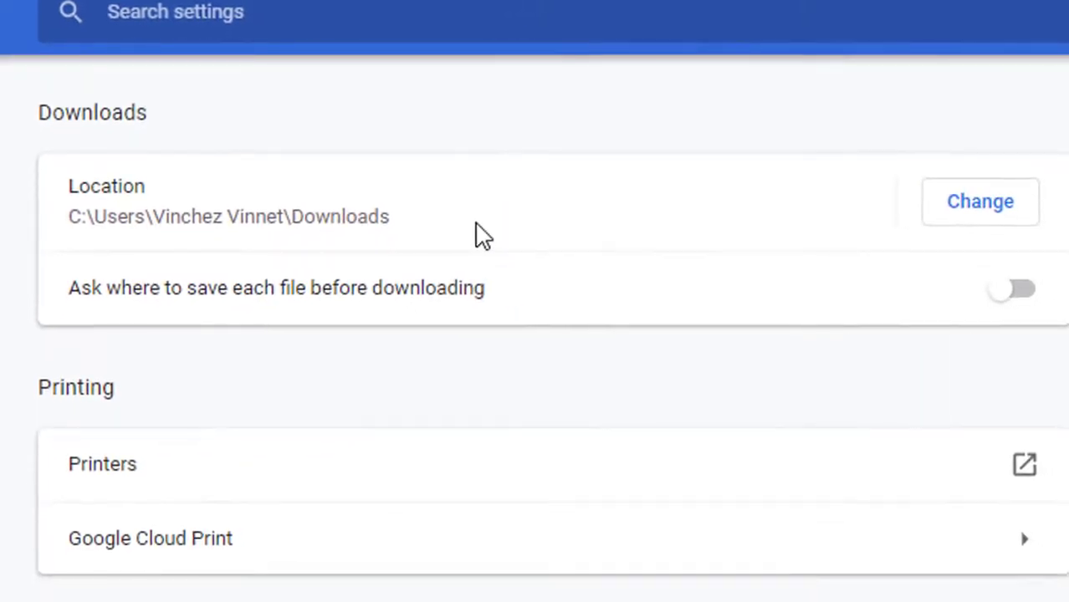
Step: Open and cancel the download location's folder chooser, and try the "Ask where to save each file before downloading" option
click(966, 216)
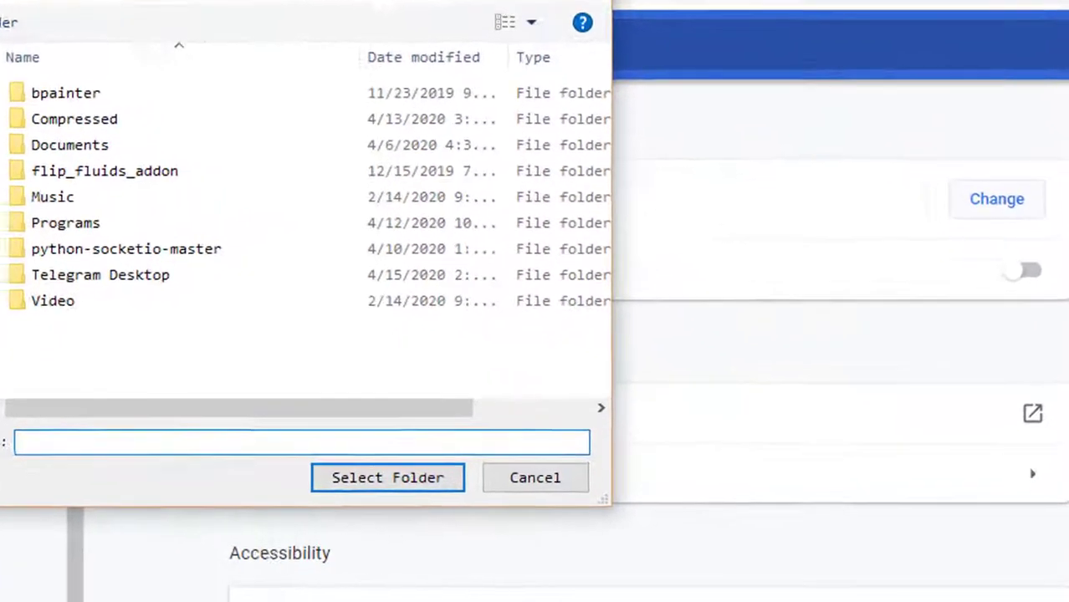
key(Escape)
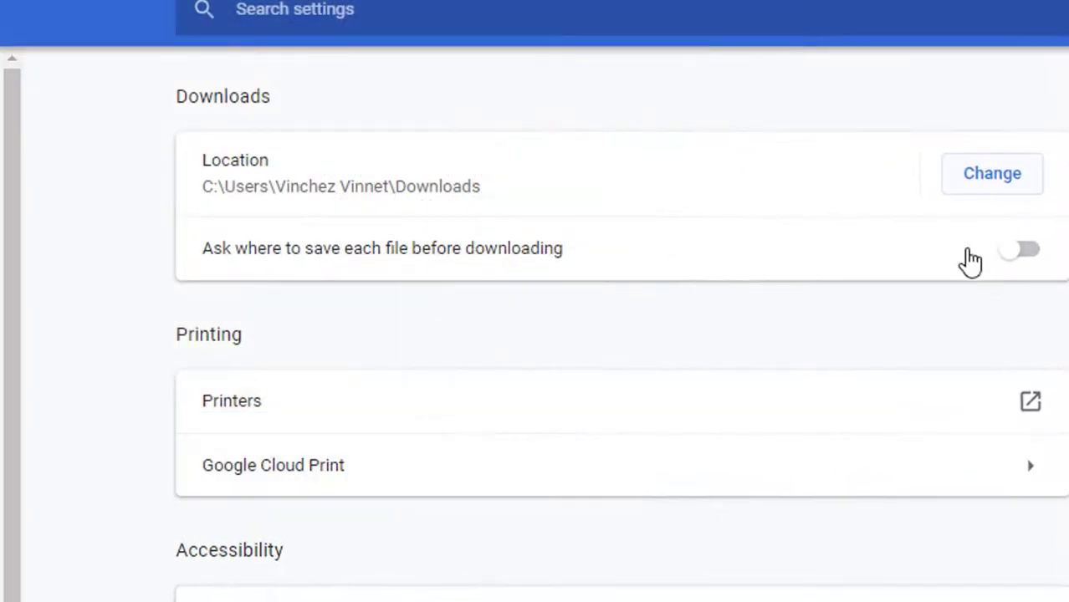
click(1020, 256)
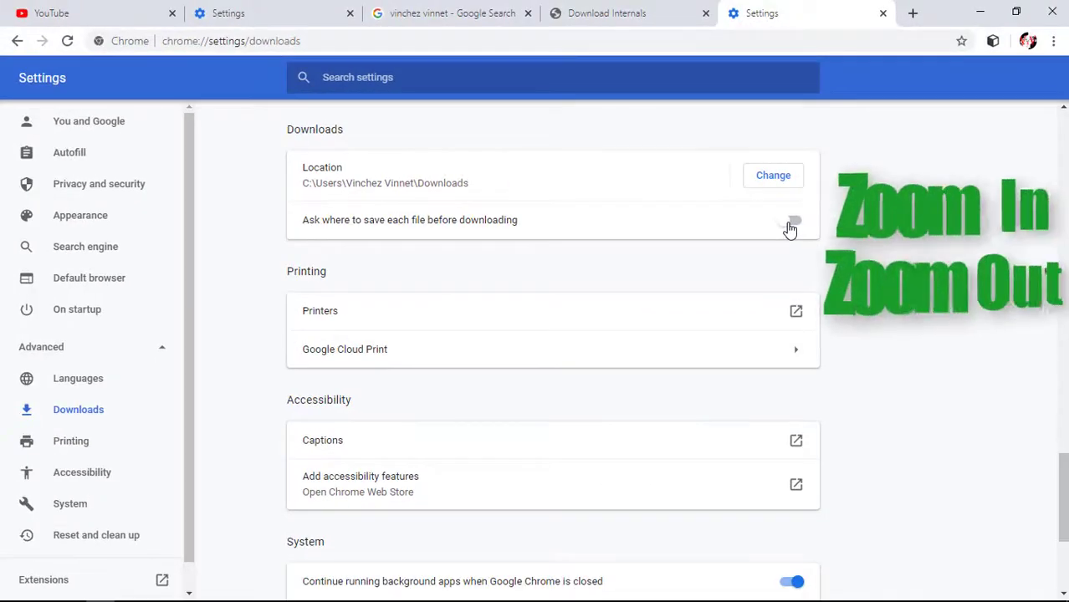
Step: In the Google results tab, zoom the page in beyond 110% and back out to 100%
click(458, 8)
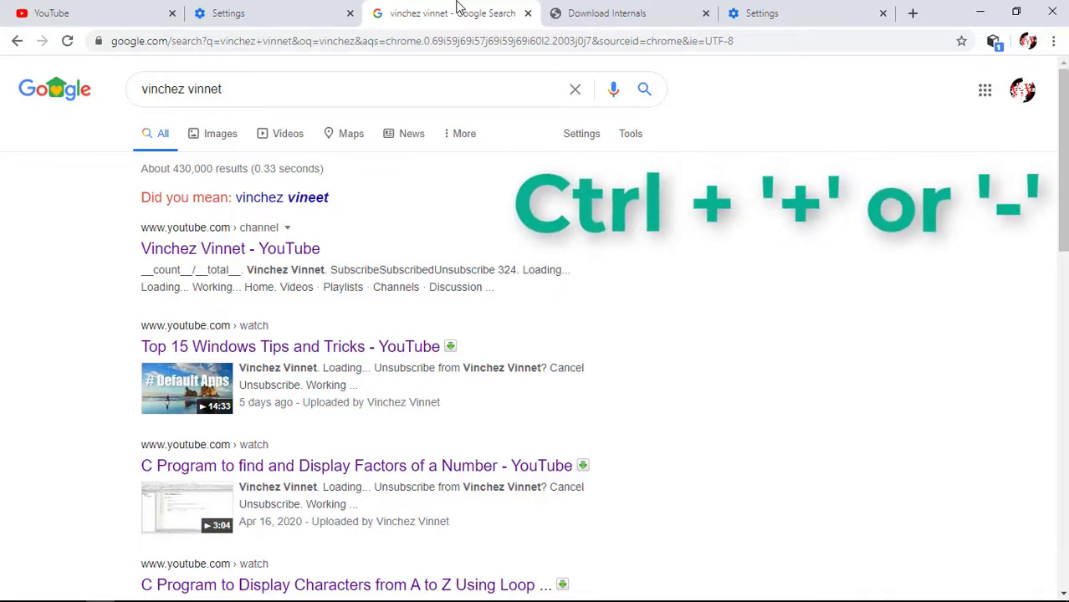
key(ctrl+plus)
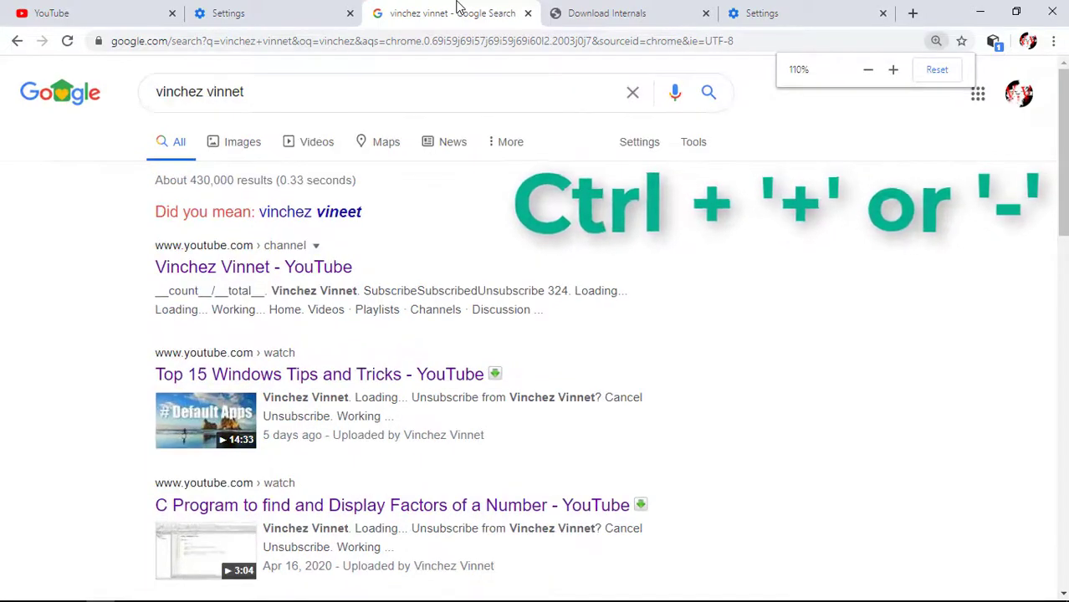
key(ctrl+plus)
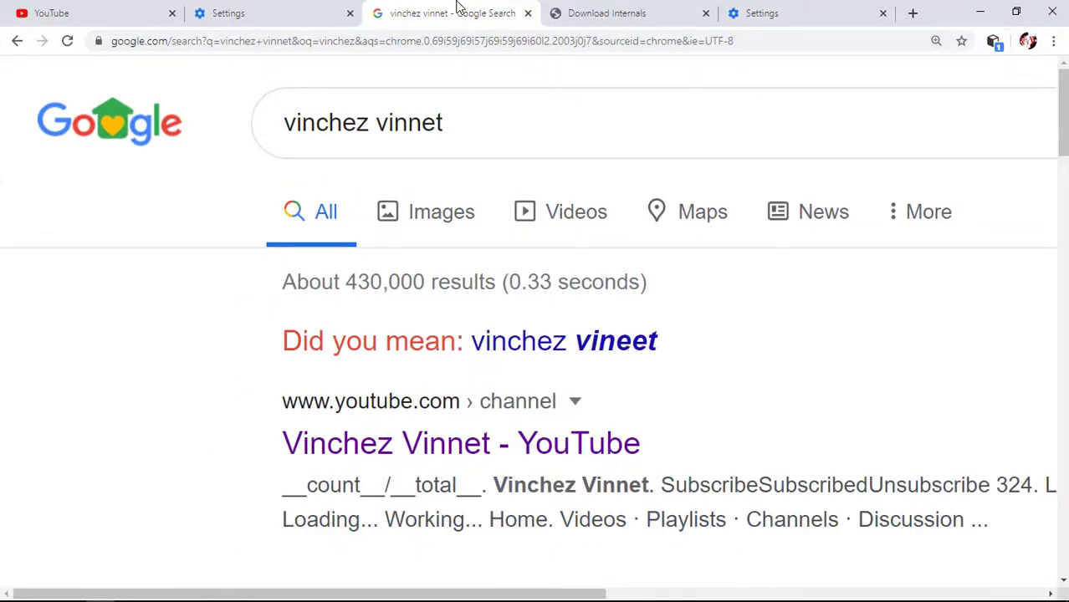
key(ctrl+minus)
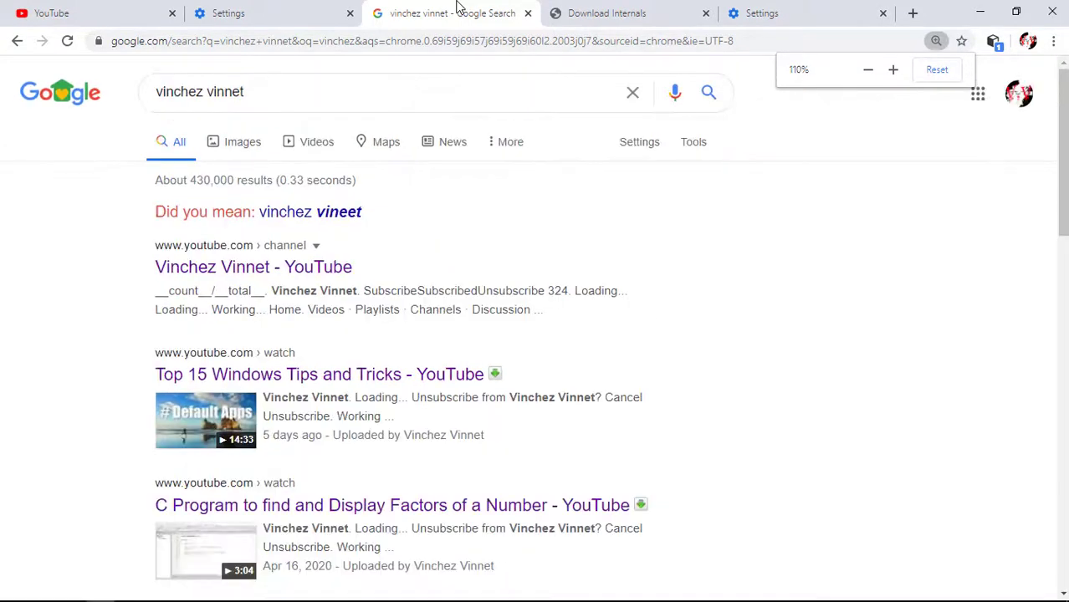
key(ctrl+minus)
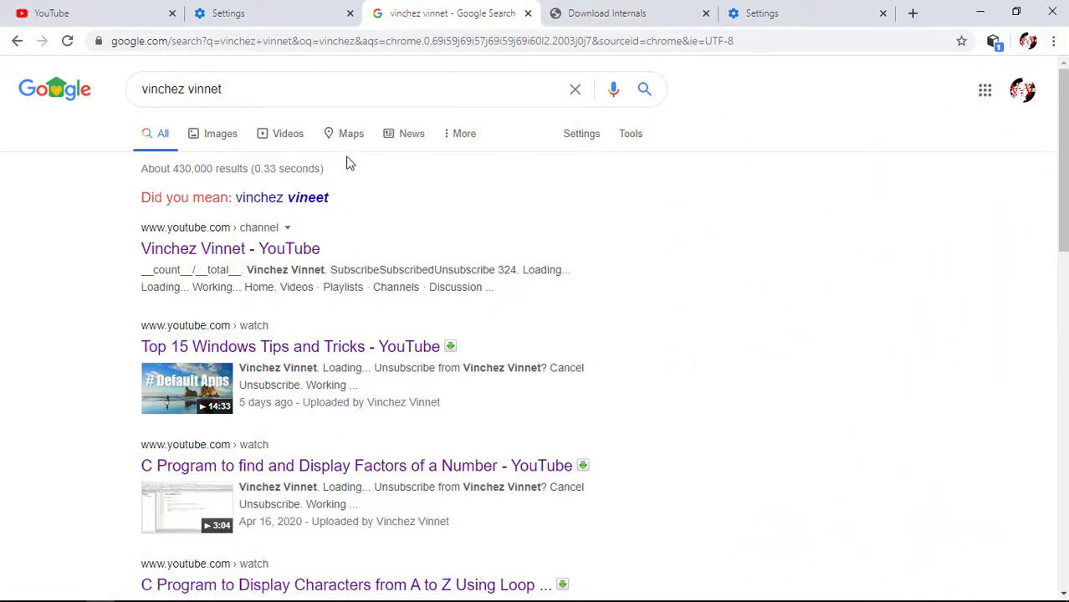
Step: Page down through the Google results to the pagination links and page back up to the first result
key(space)
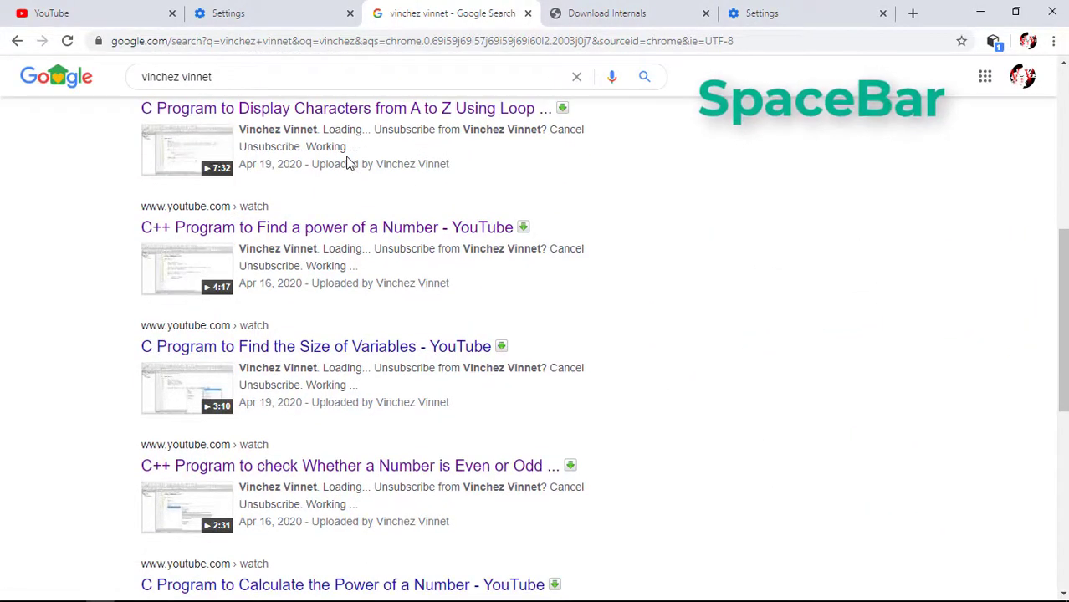
key(space)
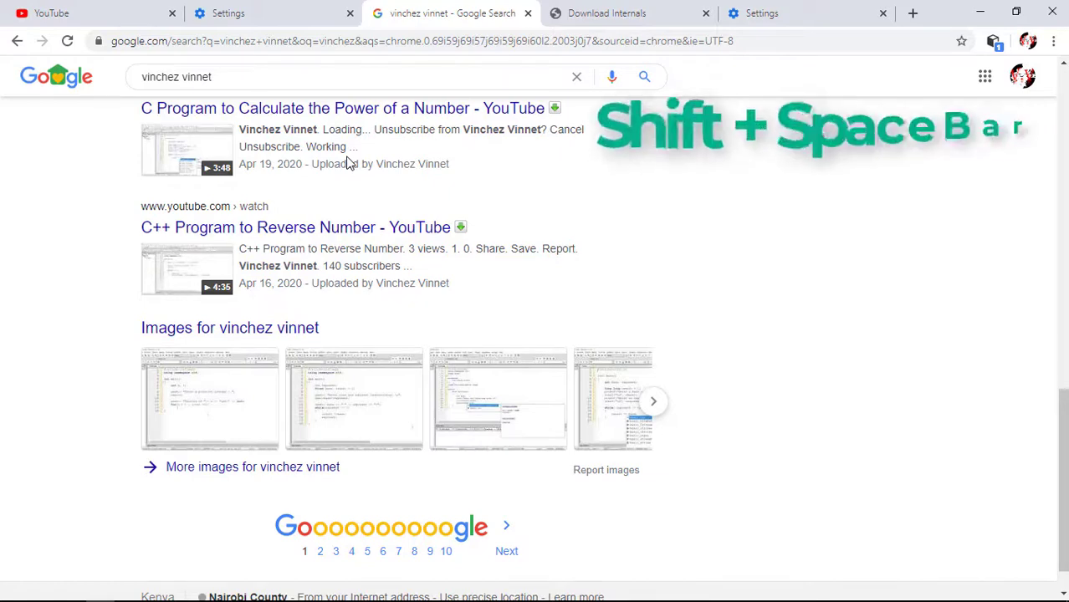
key(shift+space)
key(shift+space)
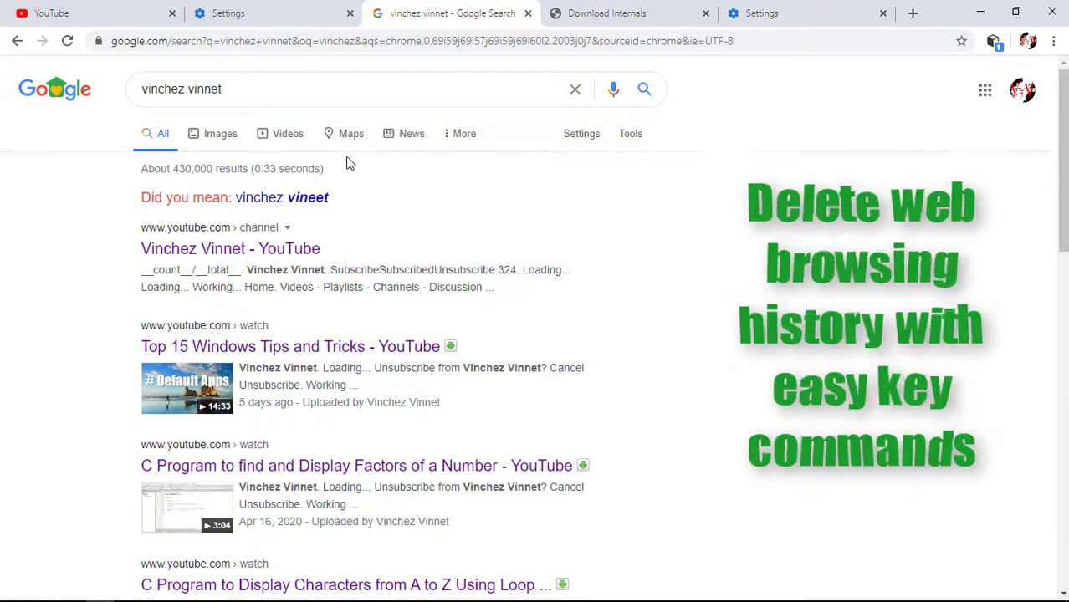
Step: Open the Clear browsing data dialog to examine its advanced time range choices, and return to the Google results tab
click(1055, 44)
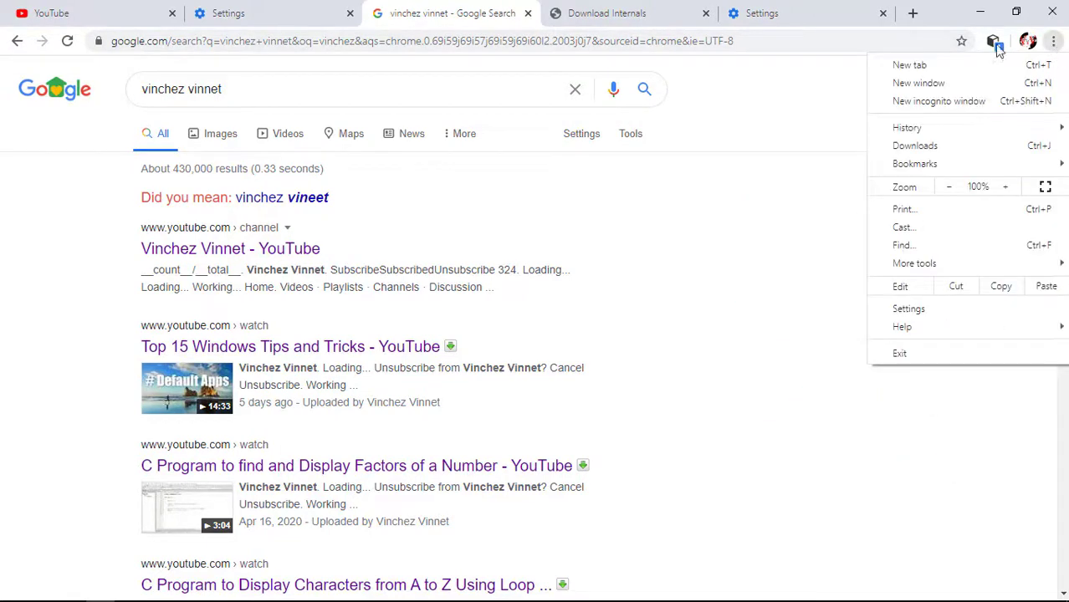
click(806, 389)
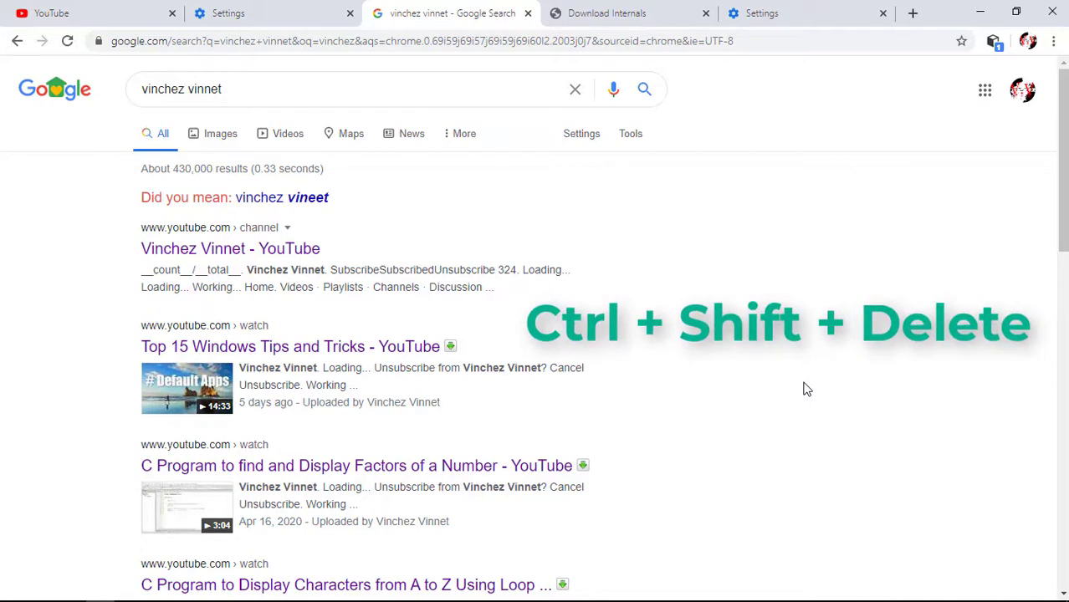
key(ctrl+shift+Delete)
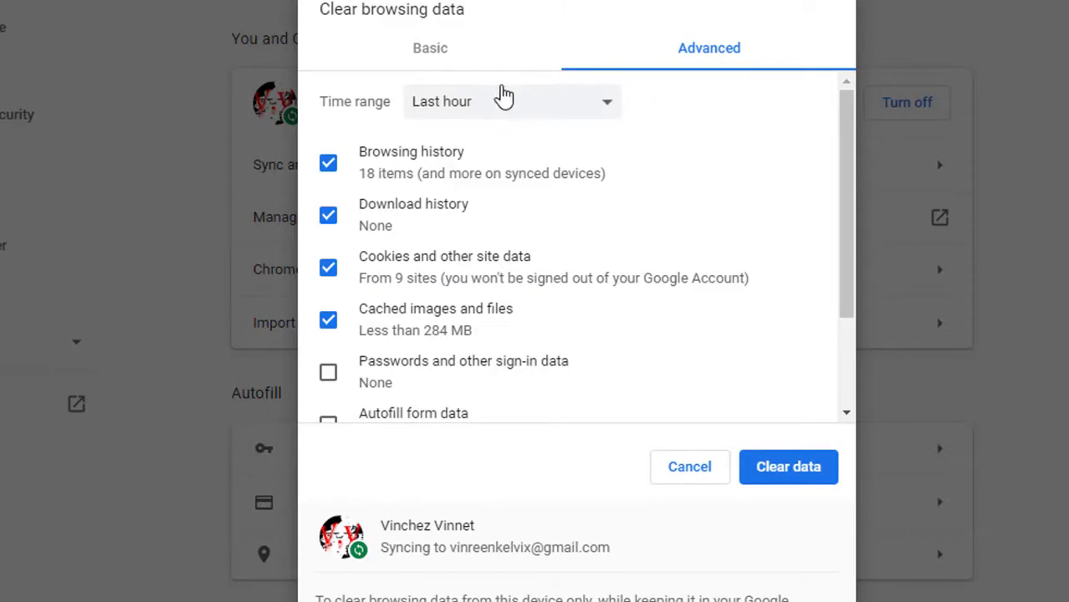
click(610, 120)
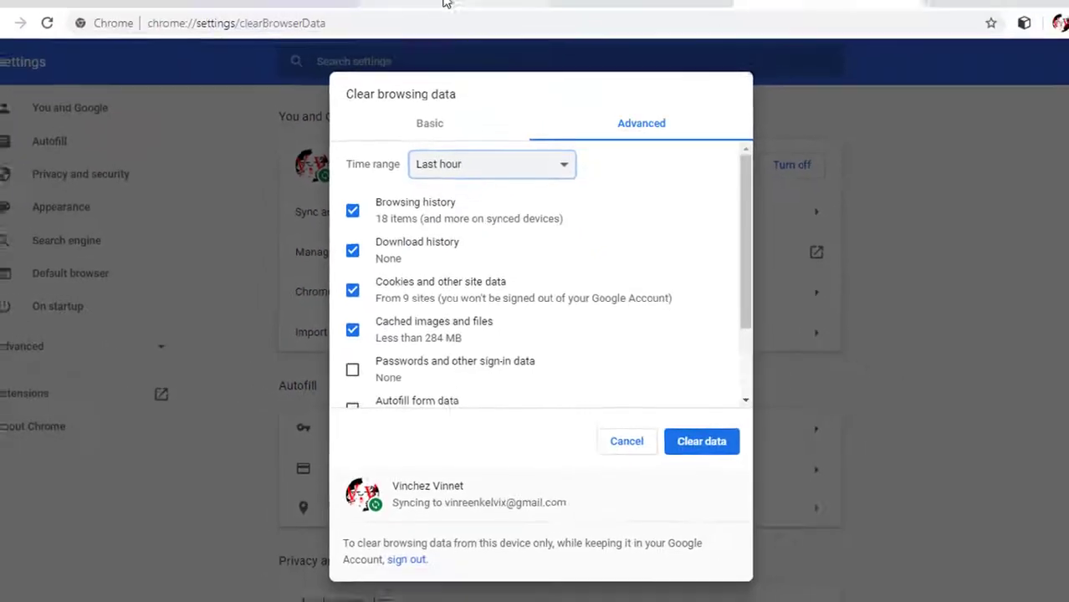
click(444, 15)
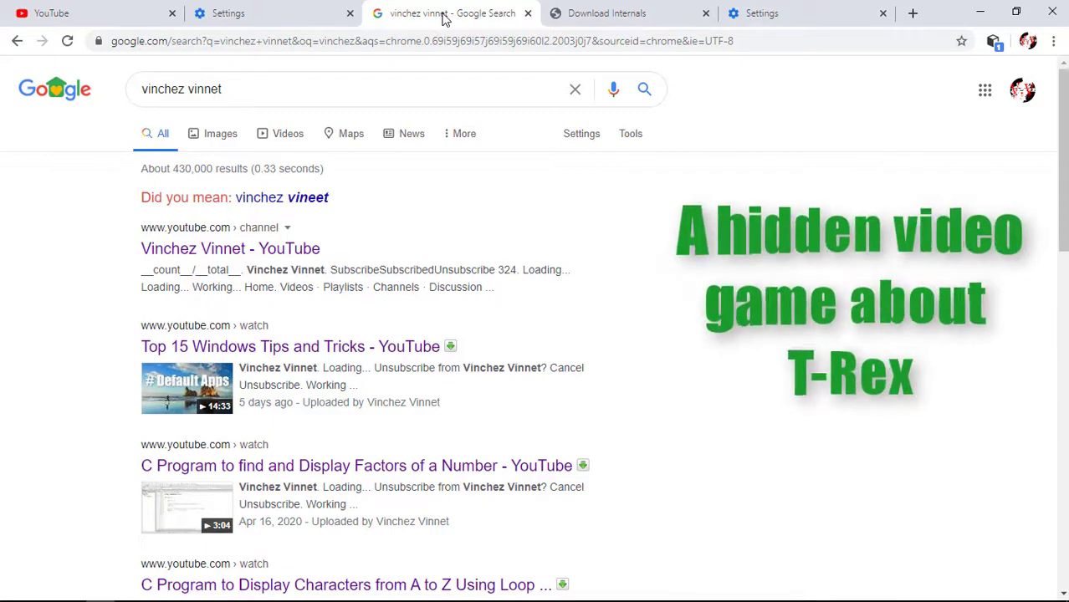
Step: Open chrome://network-error/-106 in a new tab
click(914, 14)
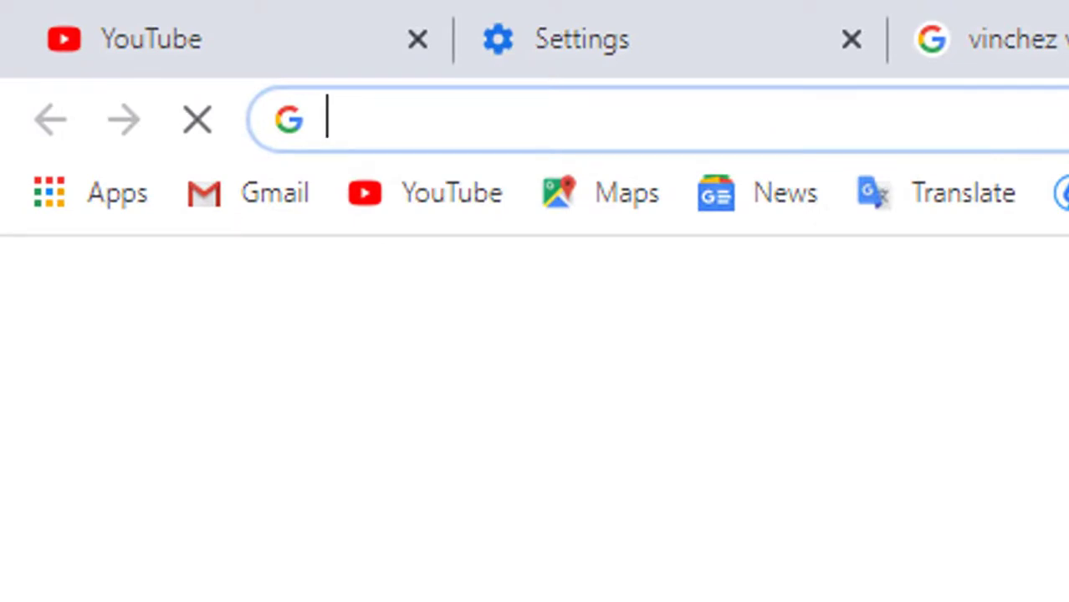
text(chrome)
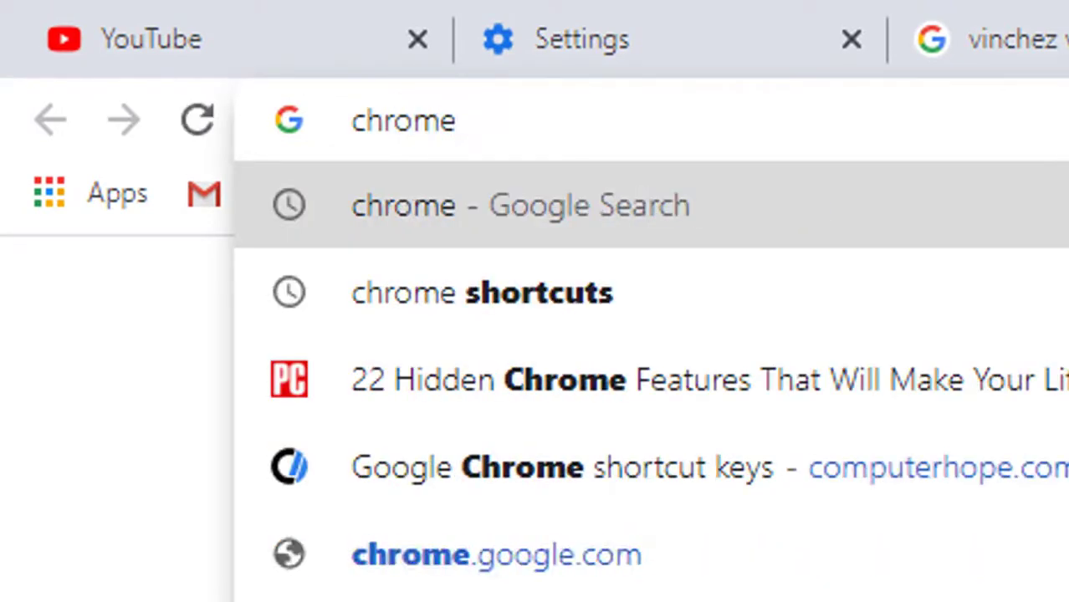
text(://)
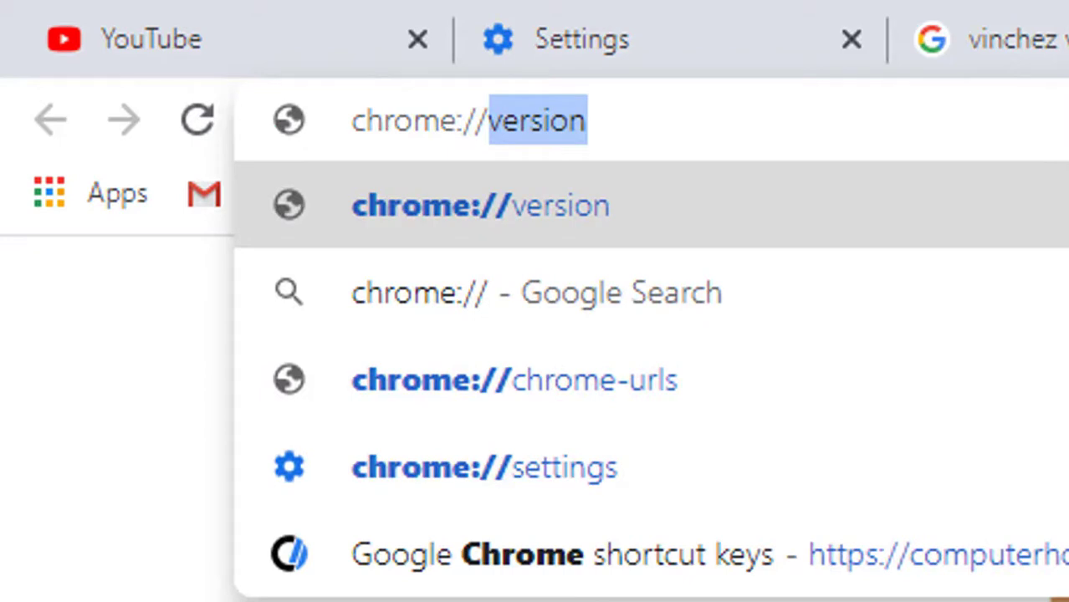
text(netw)
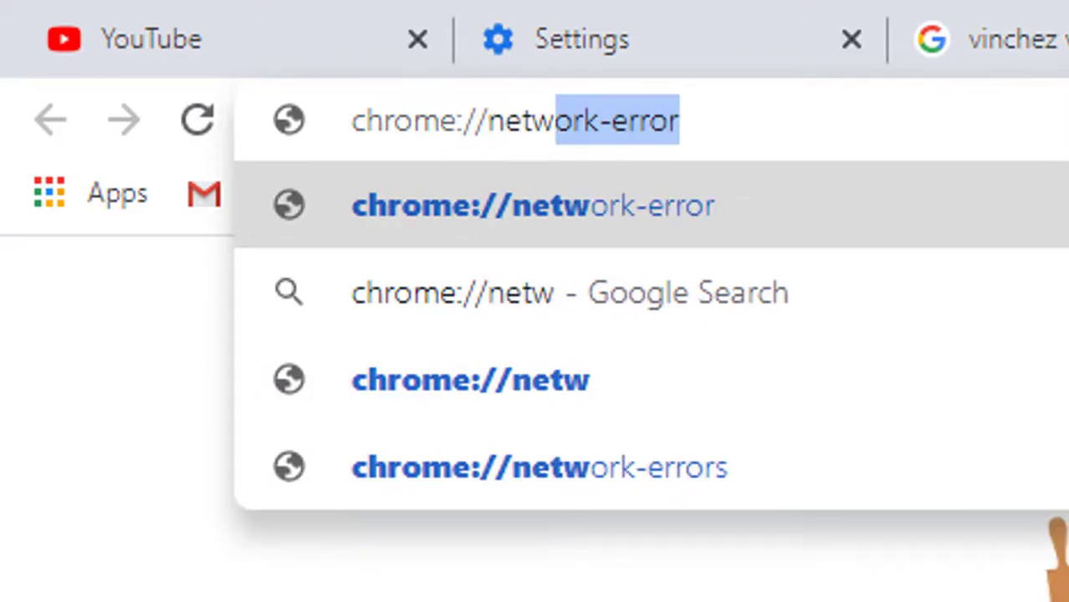
text(ork)
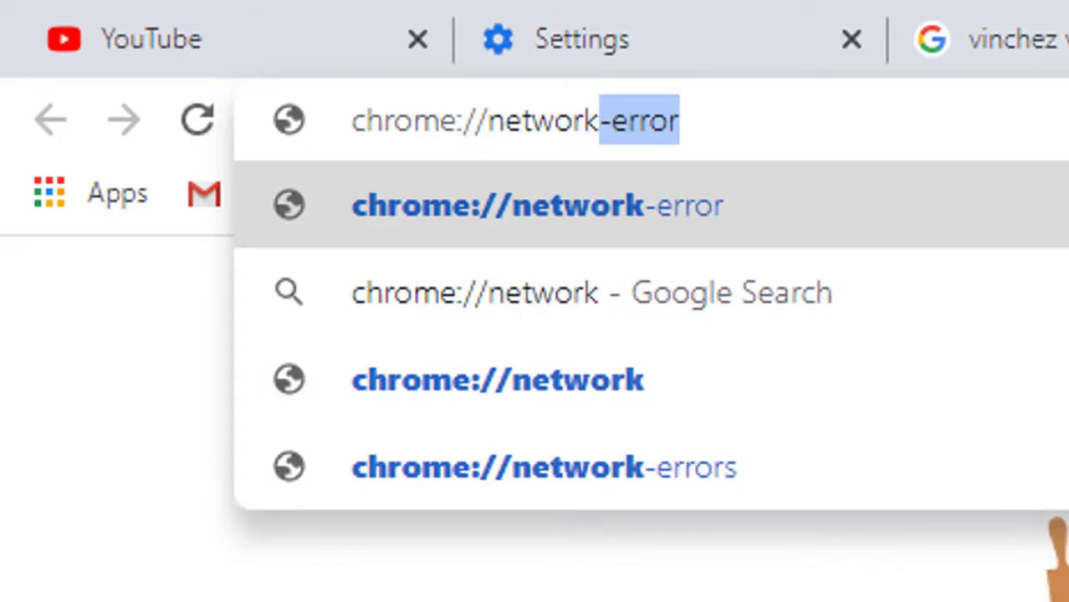
text(-)
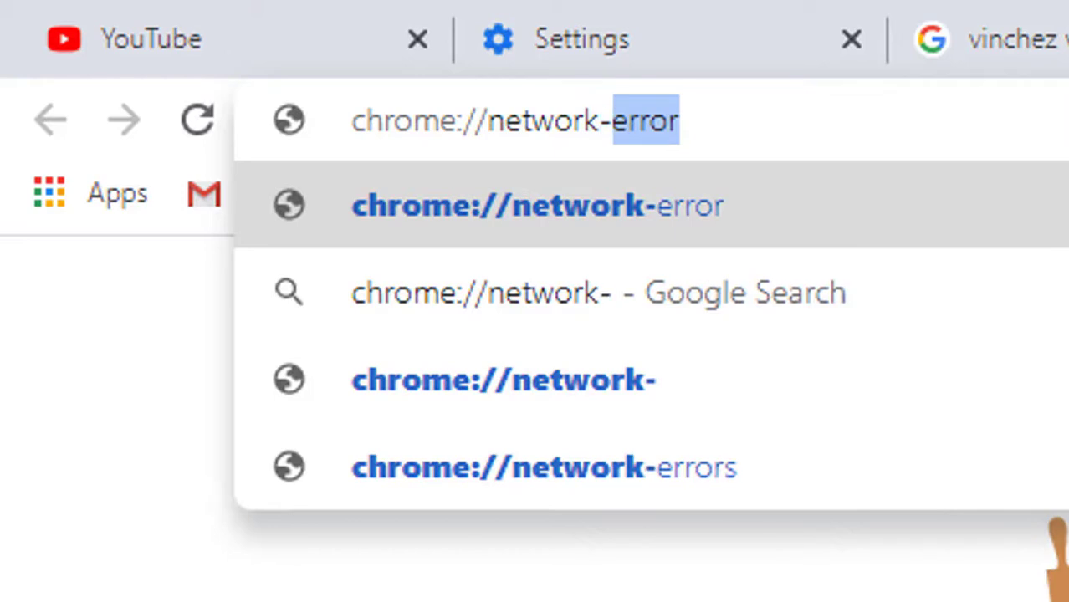
text(eroo)
key(BackSpace)
key(BackSpace)
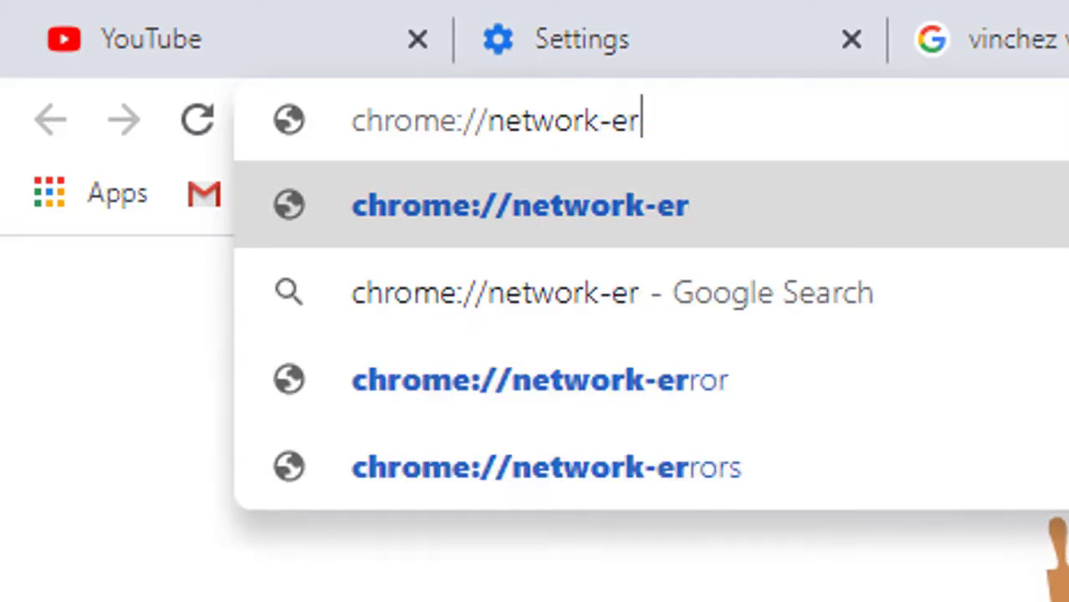
text(ror)
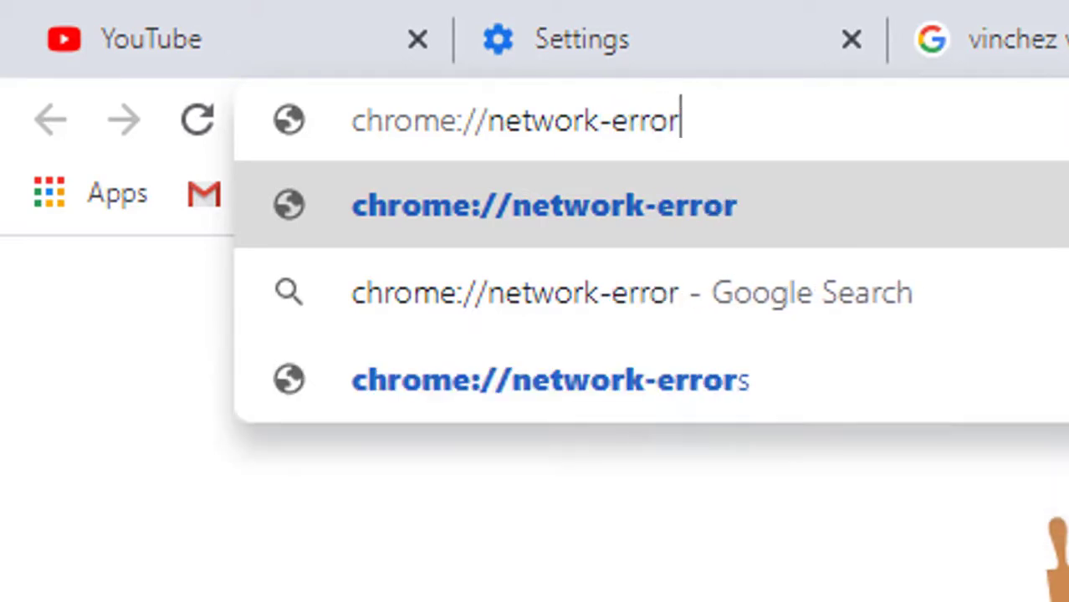
text(-)
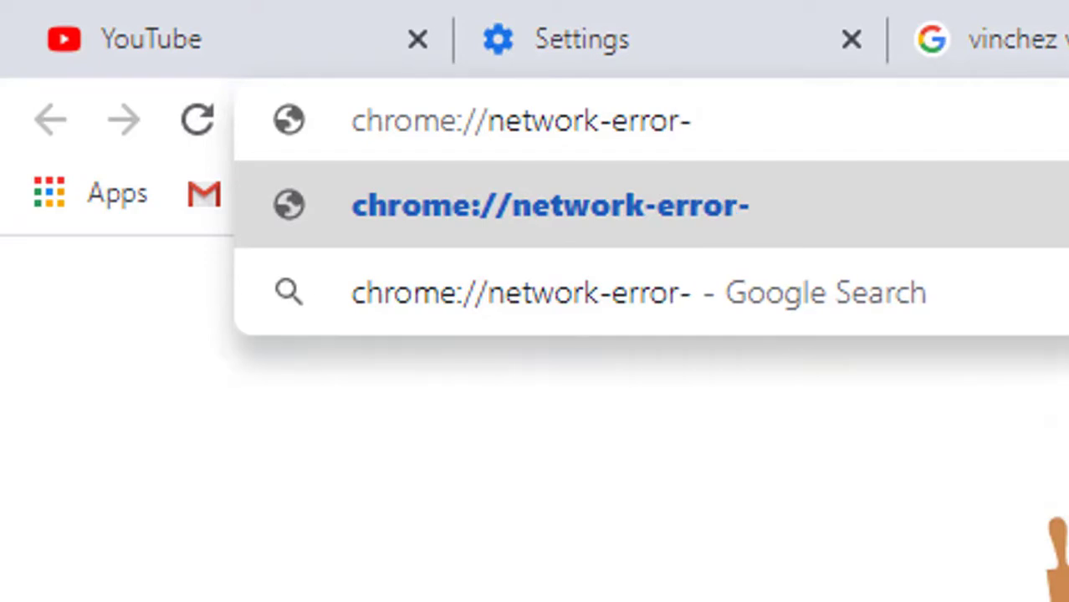
key(BackSpace)
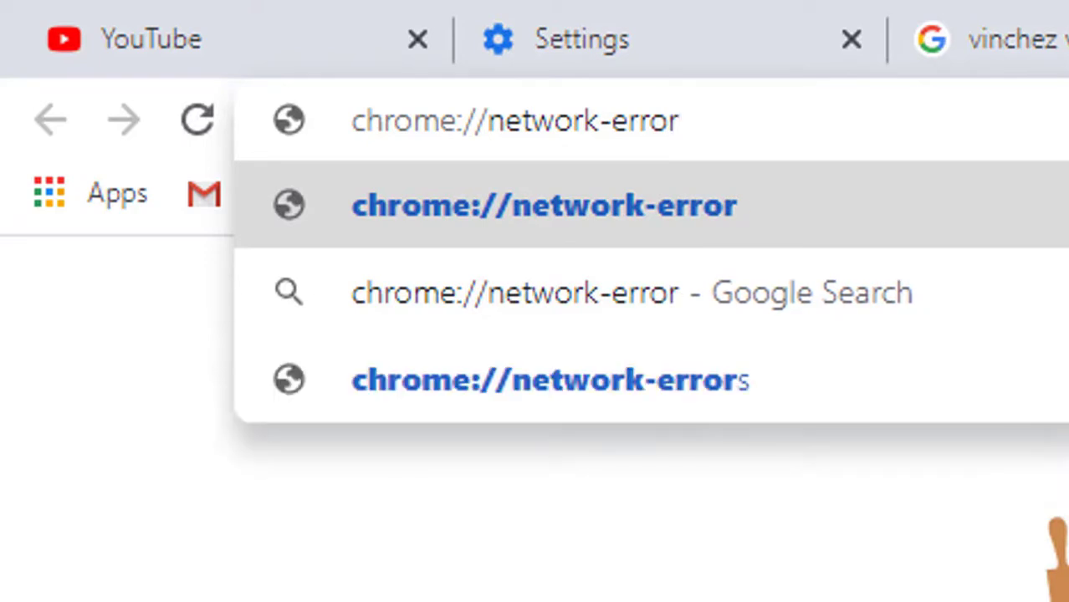
text(/-106)
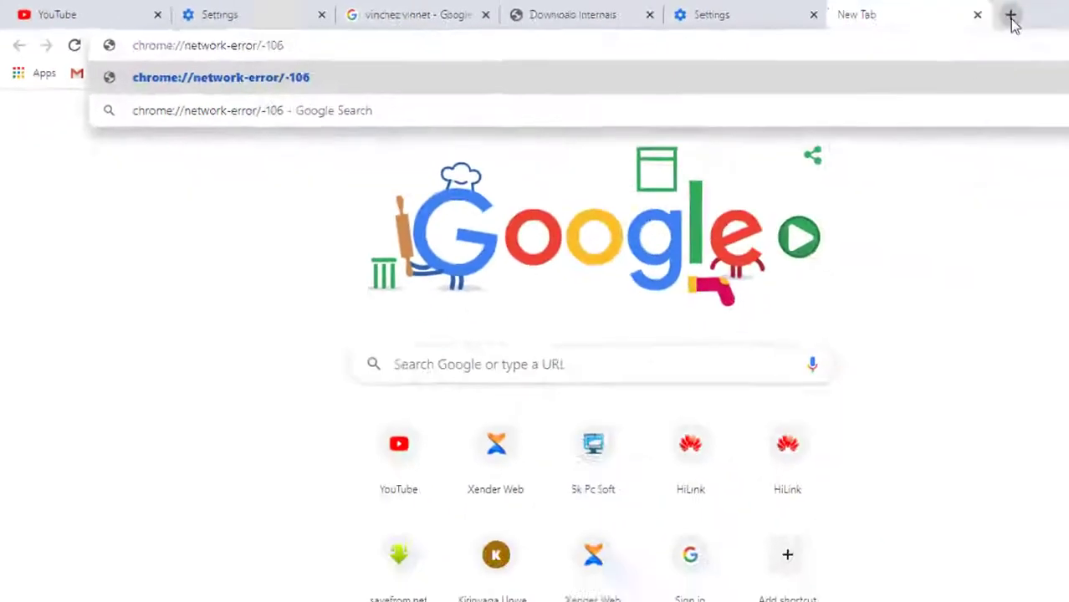
key(Return)
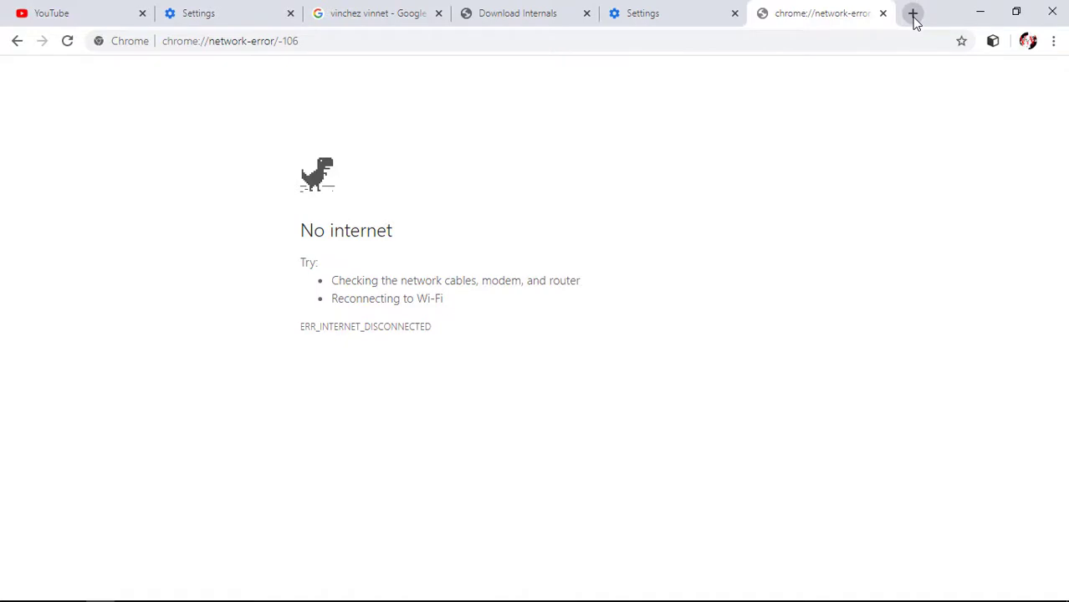
Step: Start the hidden T-Rex game on the No internet page and make the dinosaur jump over the cacti
key(space)
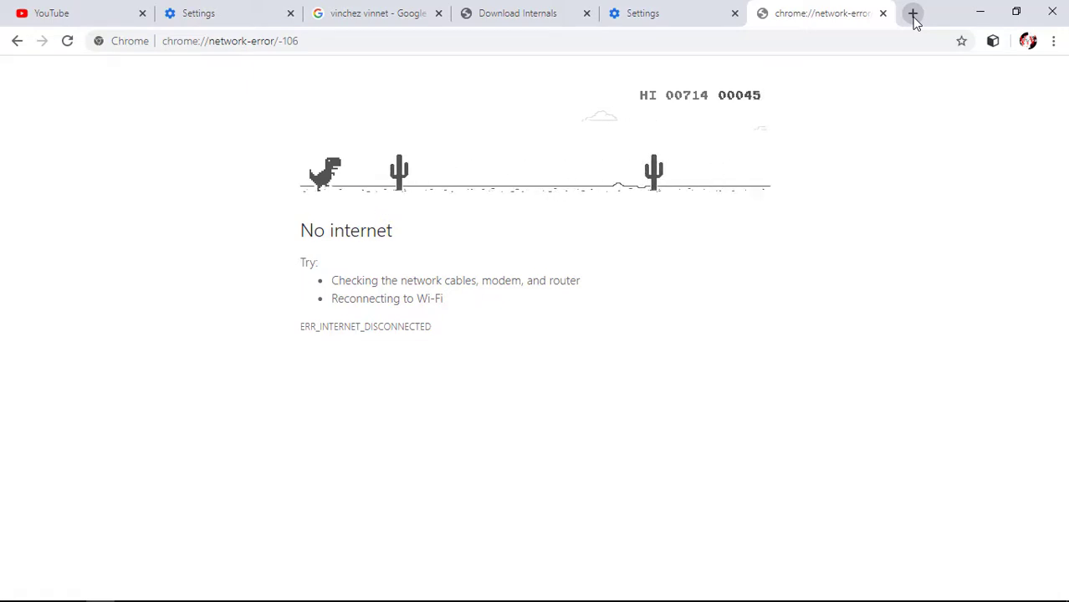
key(space)
key(space)
key(space)
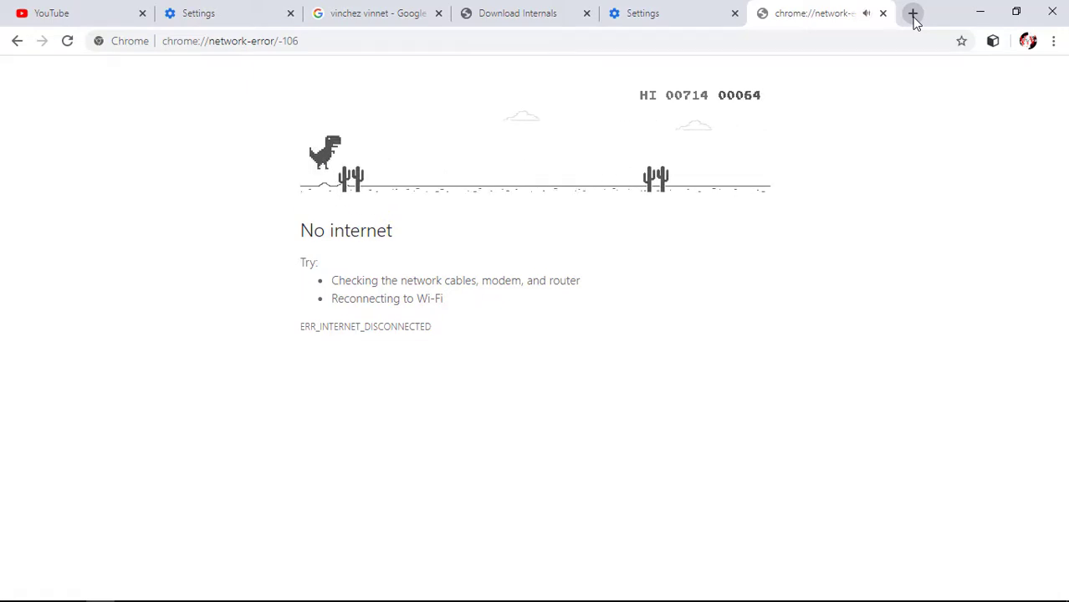
key(space)
key(space)
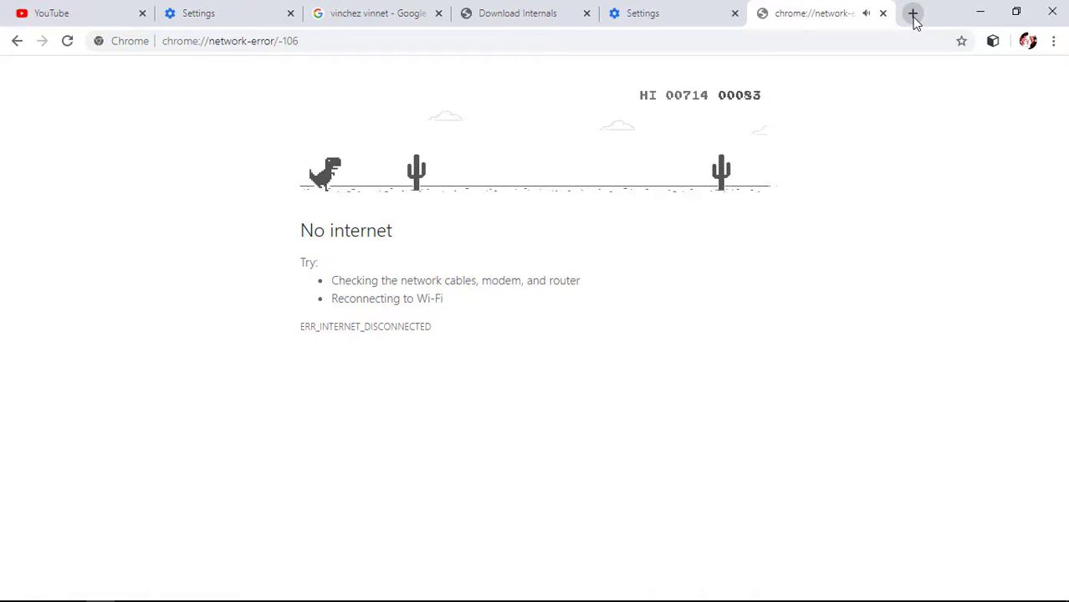
key(space)
key(space)
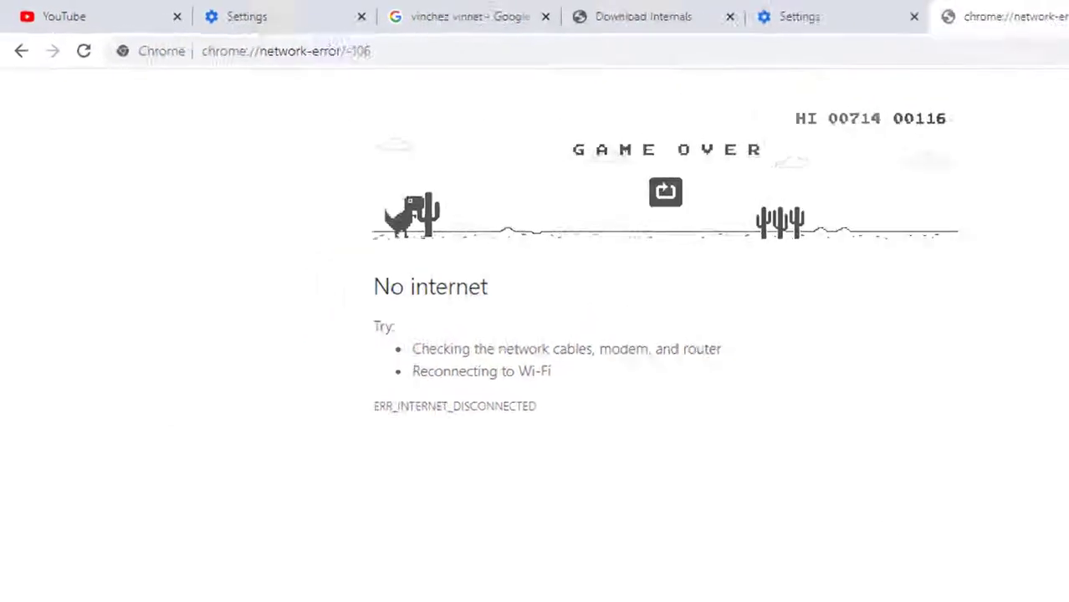
Step: Open chrome://settings in a new tab and go to the Appearance settings
key(ctrl+t)
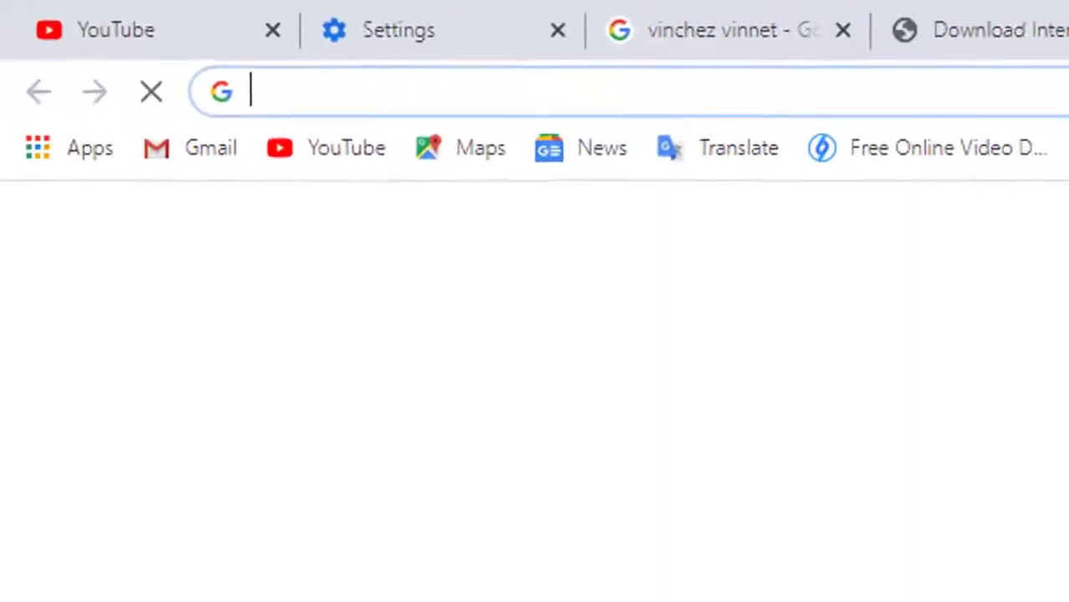
text(chrom)
text(e)
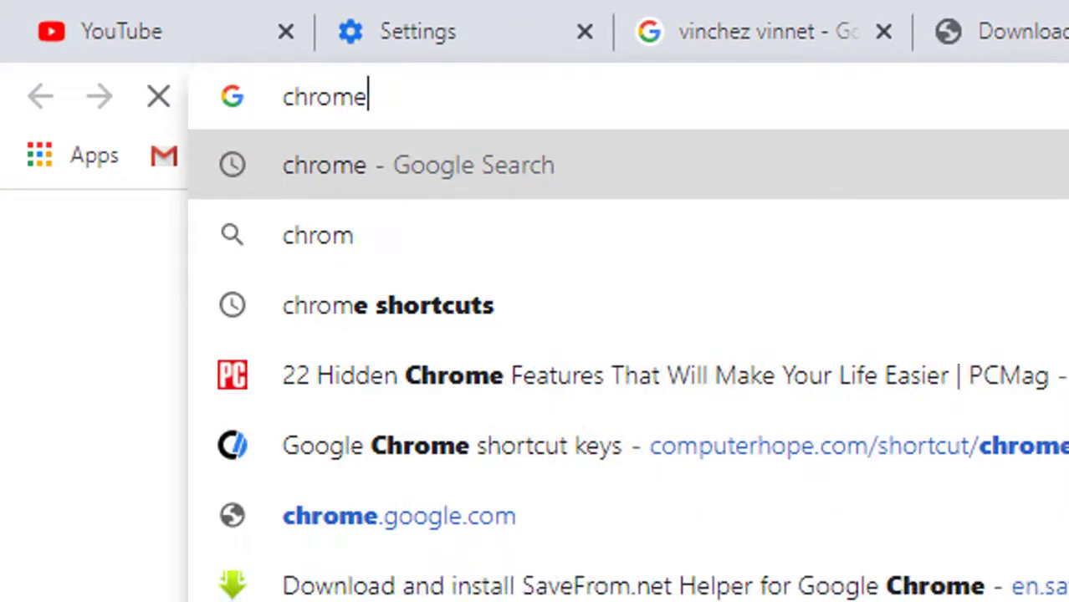
text(://sett)
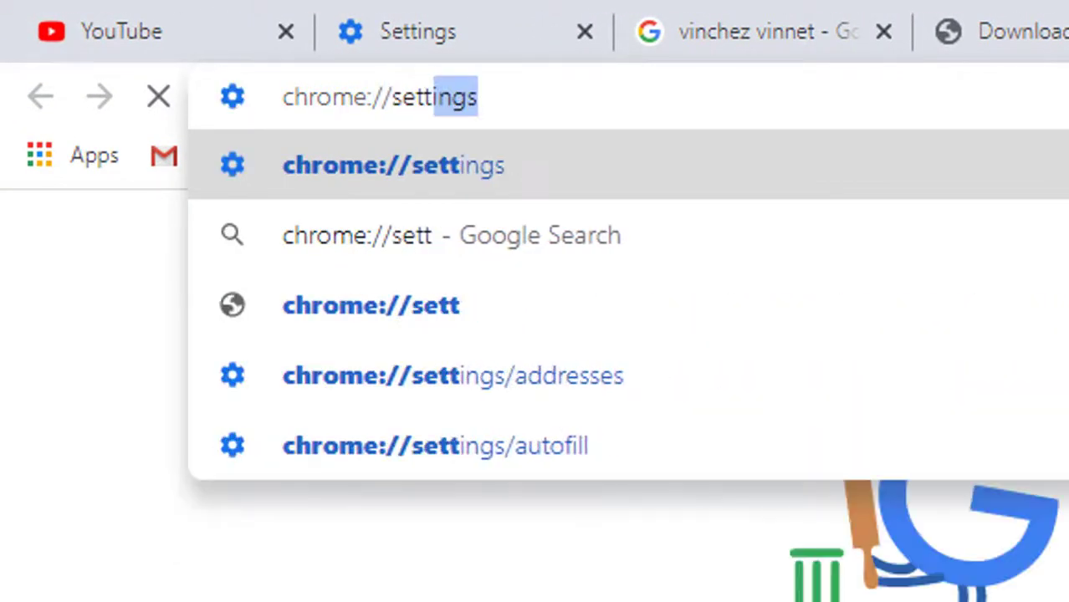
key(Return)
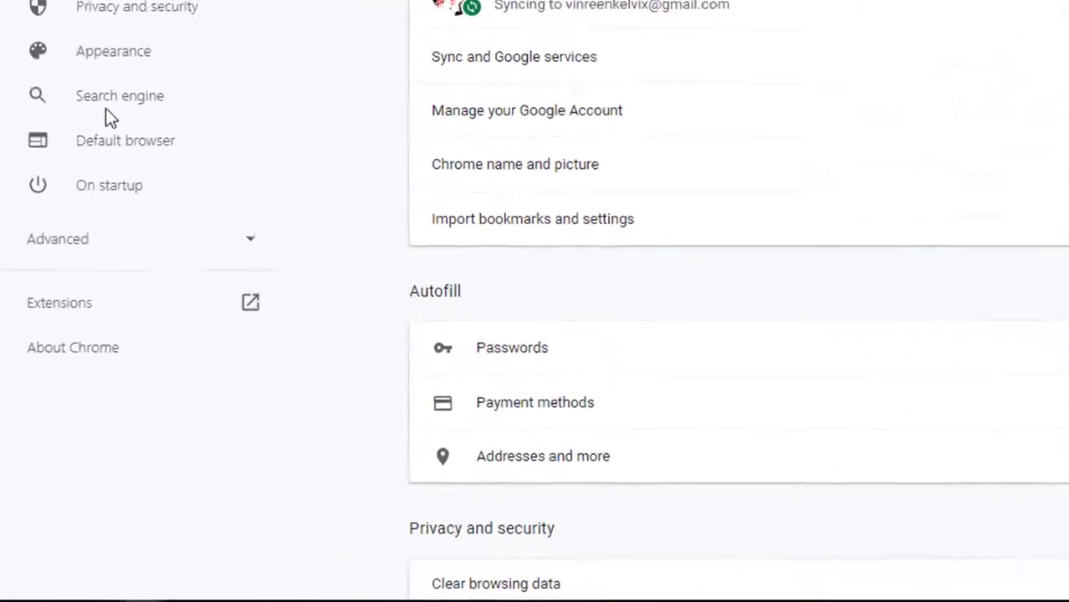
click(132, 49)
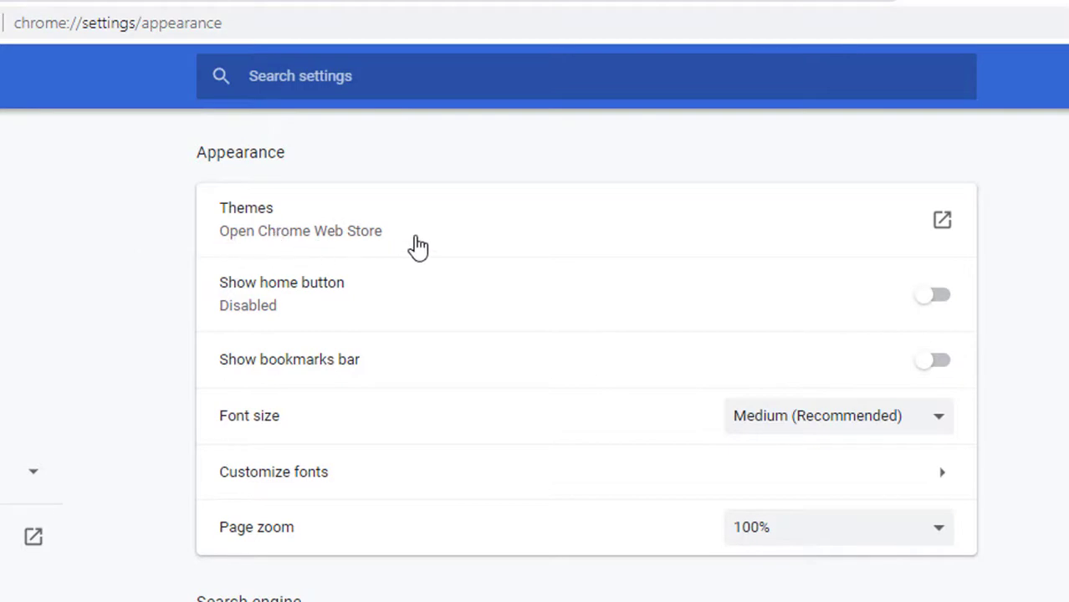
Step: Open the Chrome Web Store themes from the Appearance settings and add the Just Black theme to Chrome
click(943, 224)
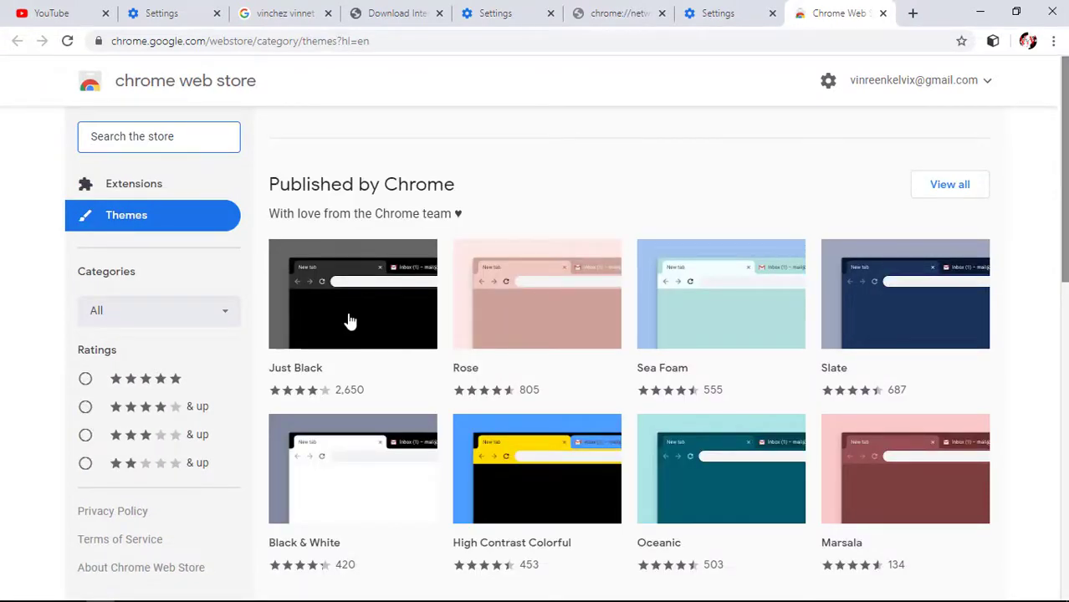
click(350, 322)
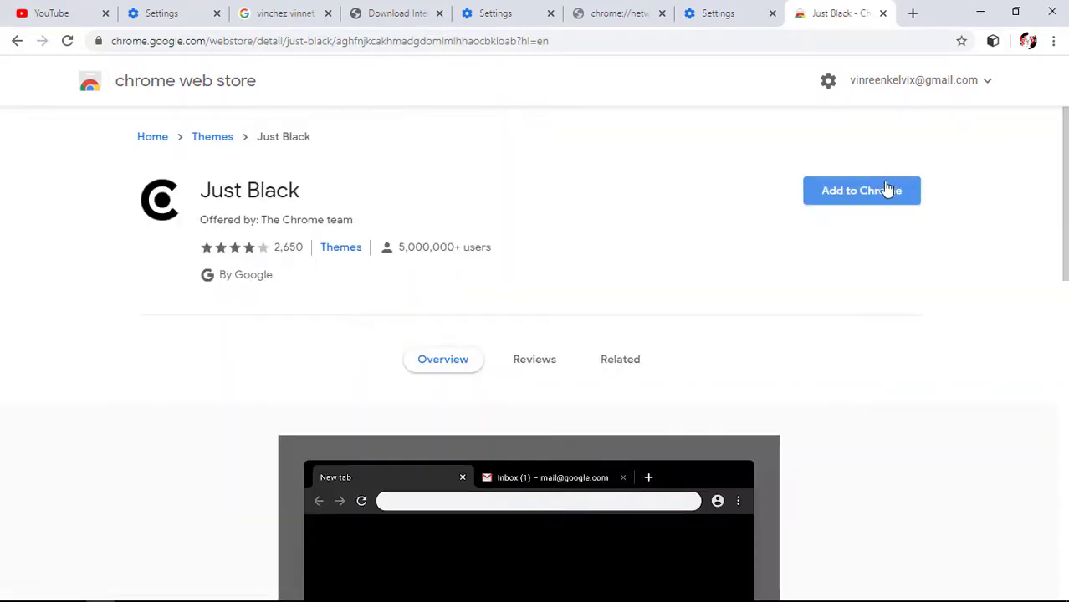
click(884, 190)
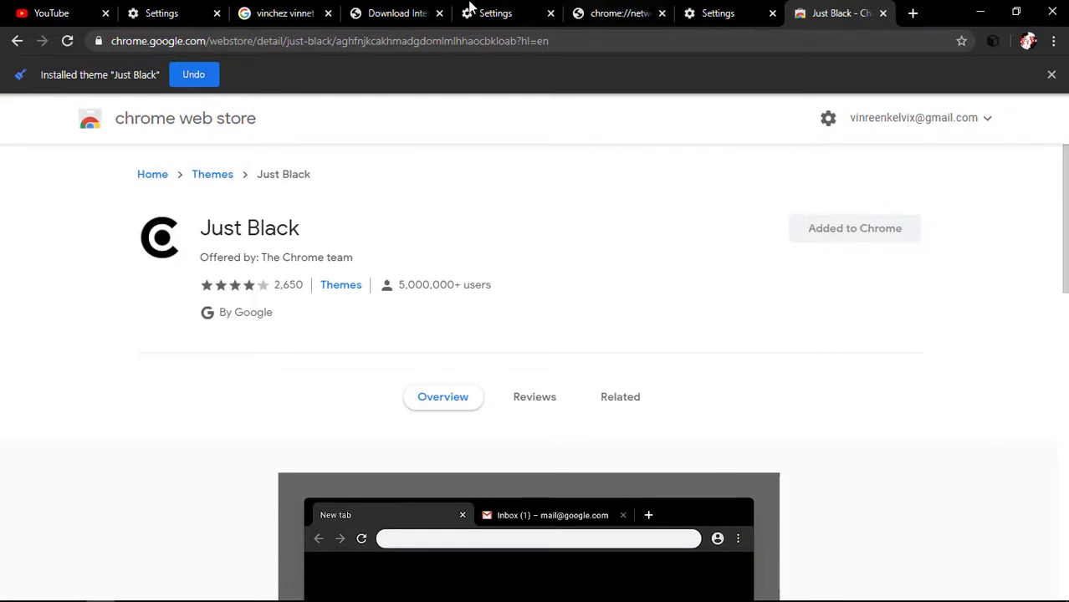
Step: From the Google results, open the YouTube channel link and the "Top 15 Windows Tips and Tricks" link in new tabs, and view both
click(92, 13)
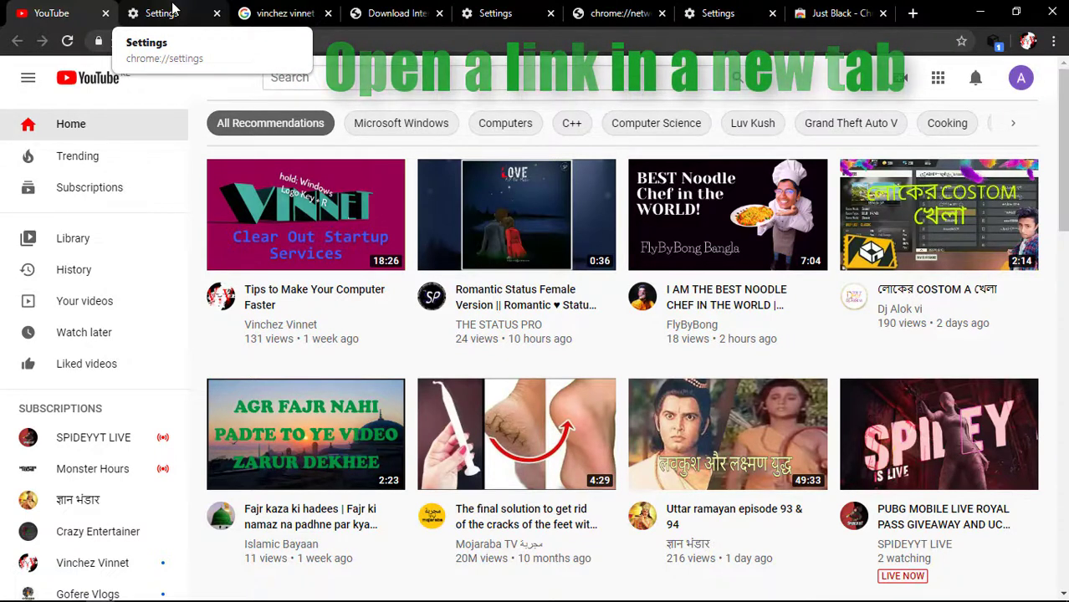
click(284, 13)
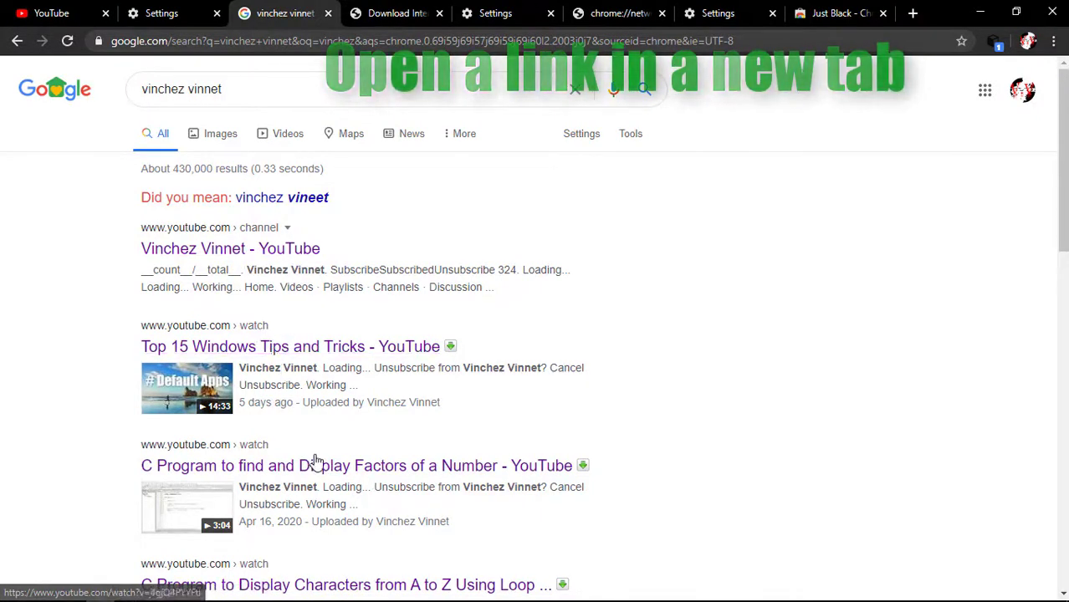
right_click(203, 250)
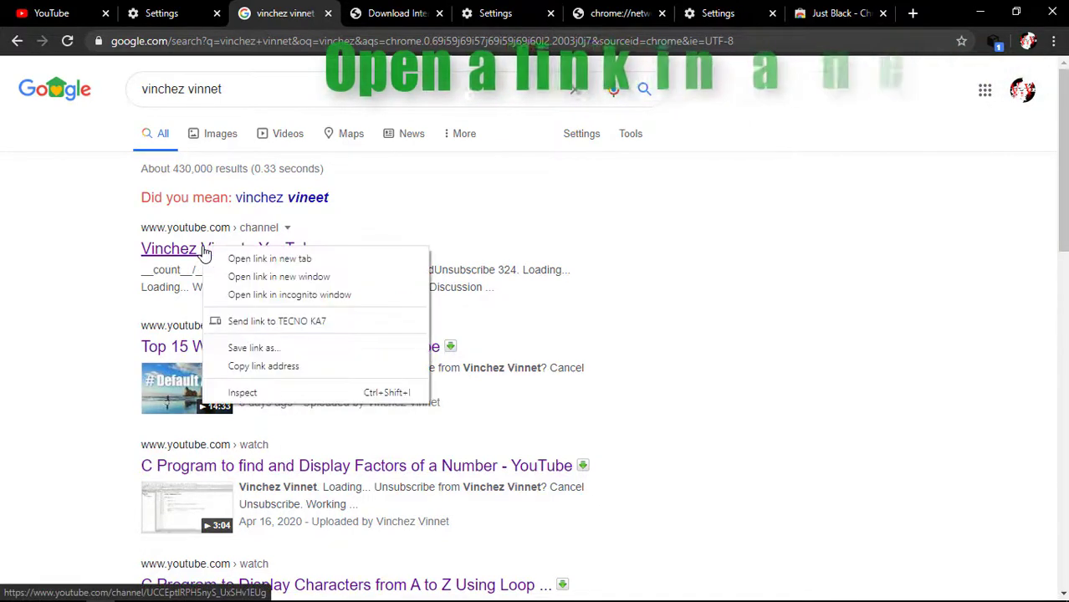
click(249, 259)
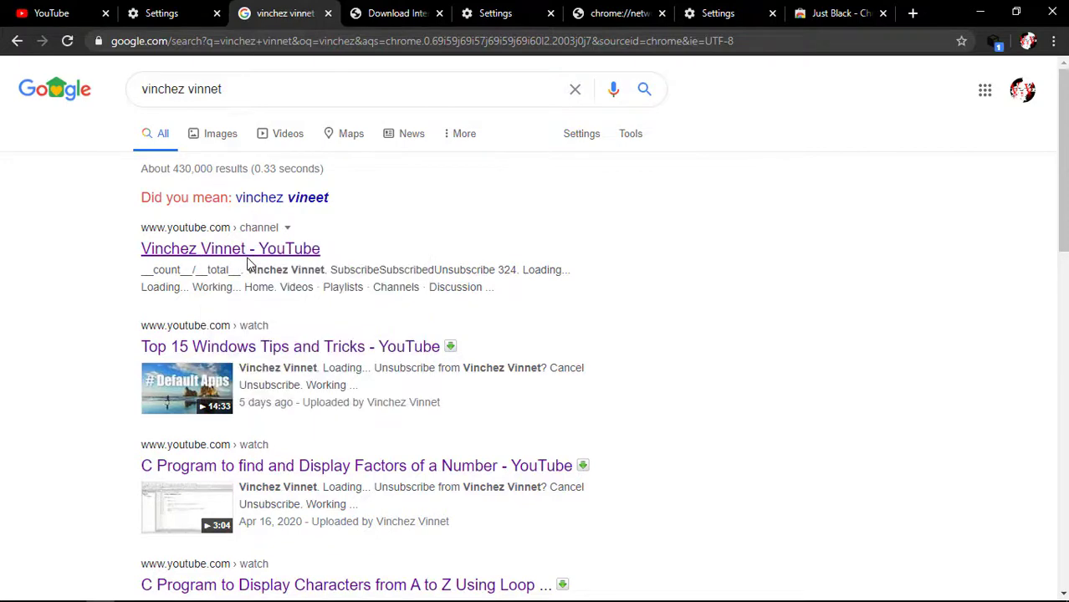
right_click(294, 349)
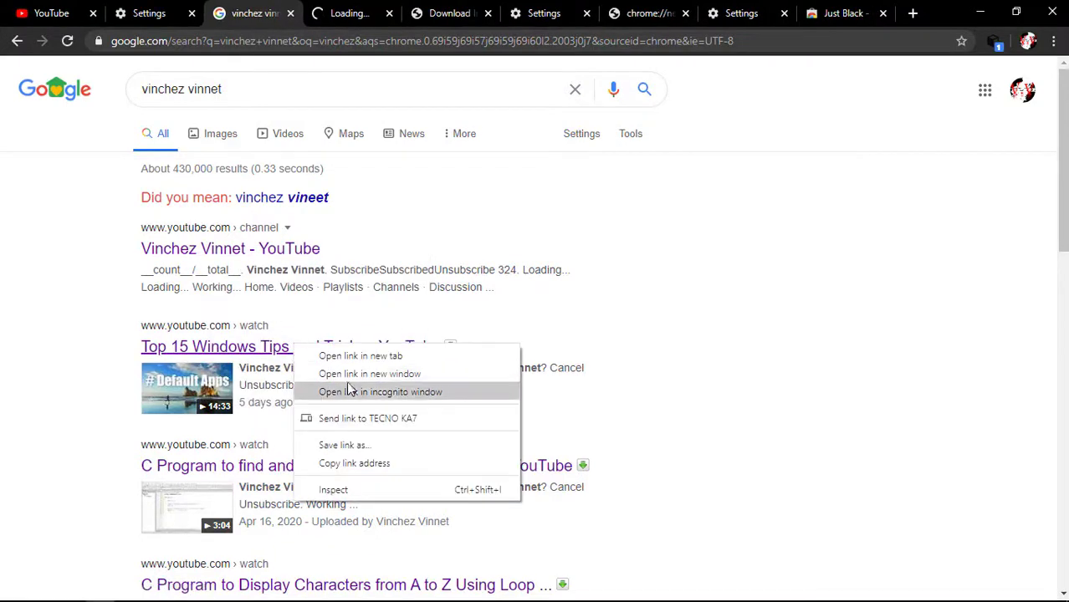
click(347, 354)
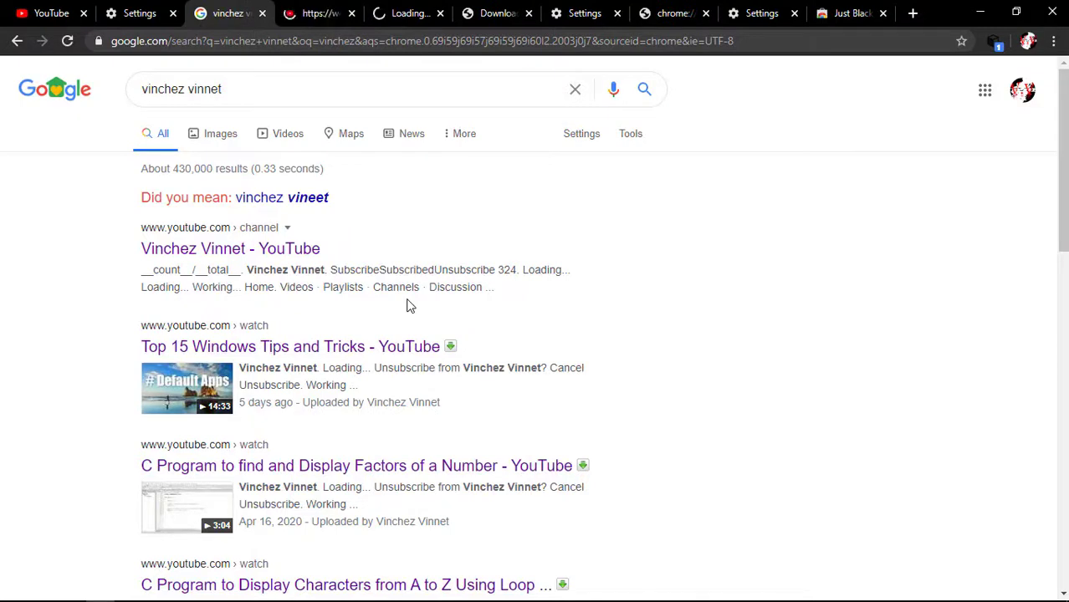
click(331, 20)
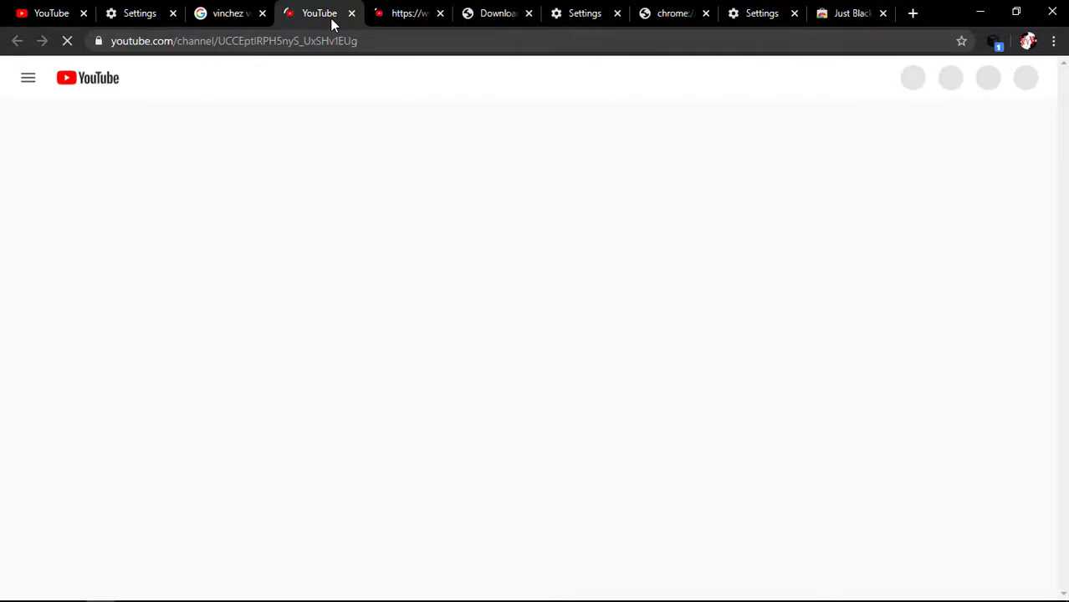
click(397, 17)
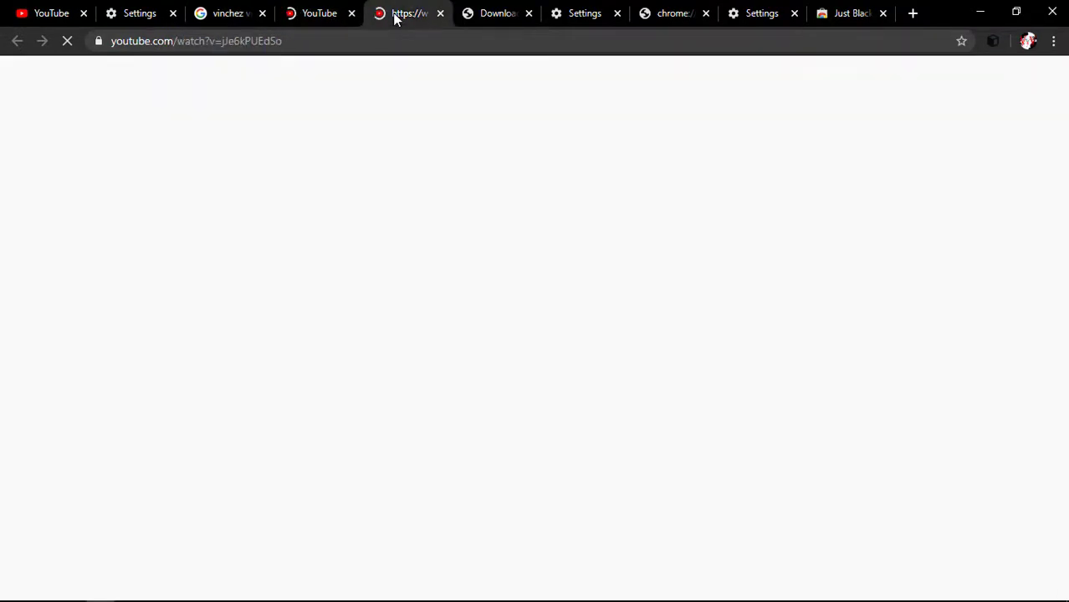